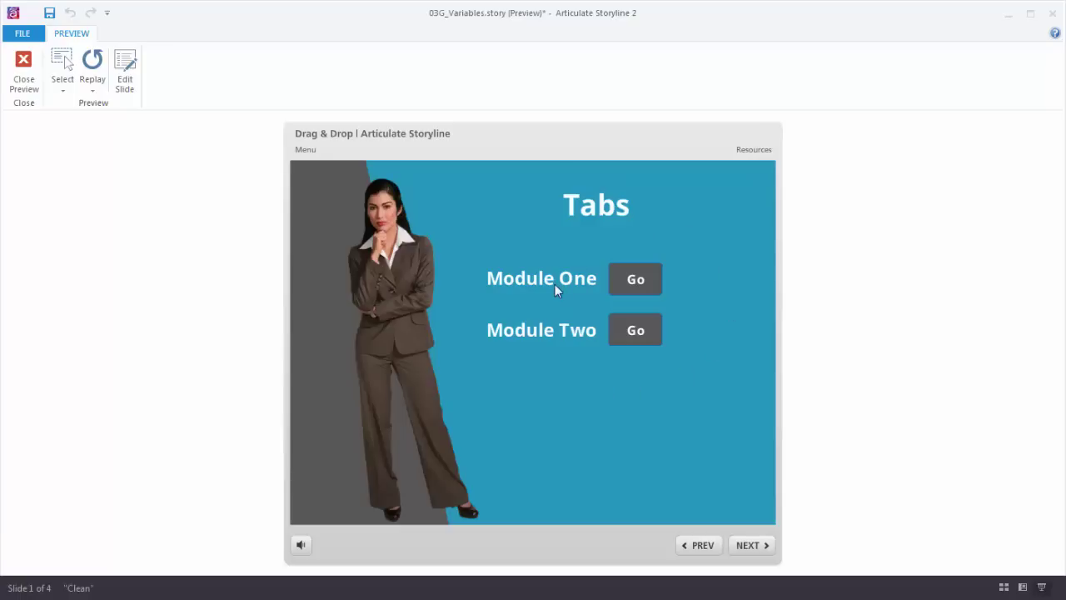
Step: Visit Module 1 through Module One's Go button, then return to Tabs with BACK
{"action": "left_click", "coordinate": [638, 284]}
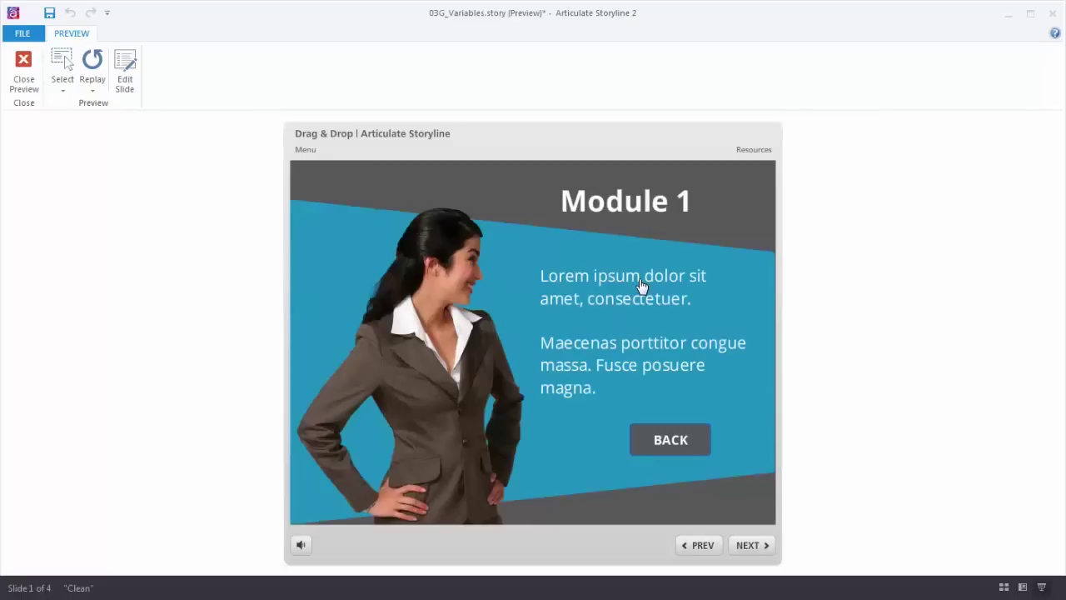
{"action": "left_click", "coordinate": [668, 446]}
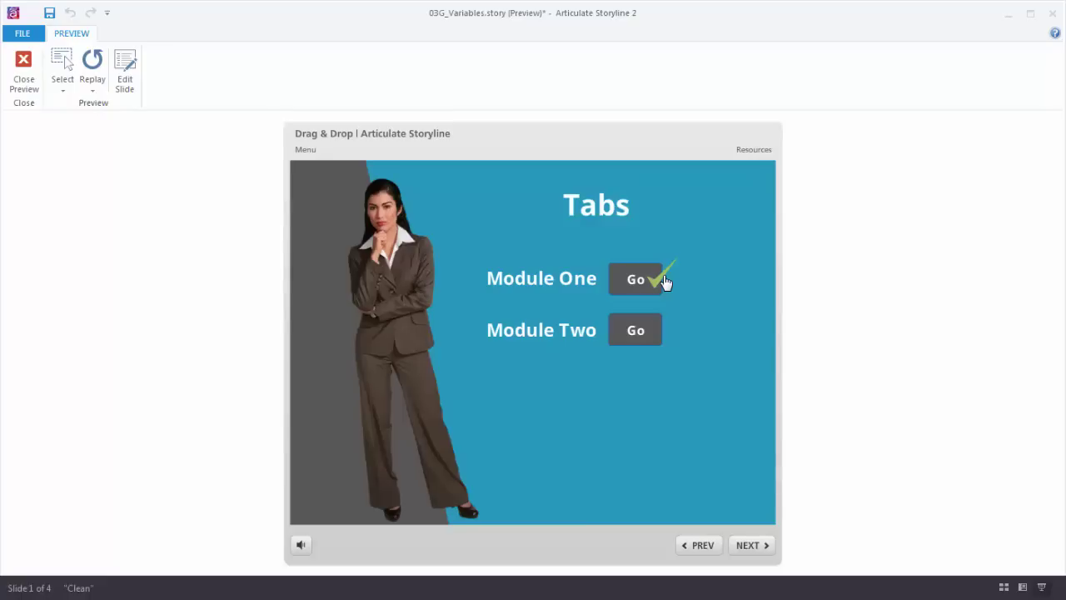
Step: Close the preview, check slide 3.4 Practice, then reopen the 3.3 Practice Tabs slide
{"action": "left_click", "coordinate": [23, 70]}
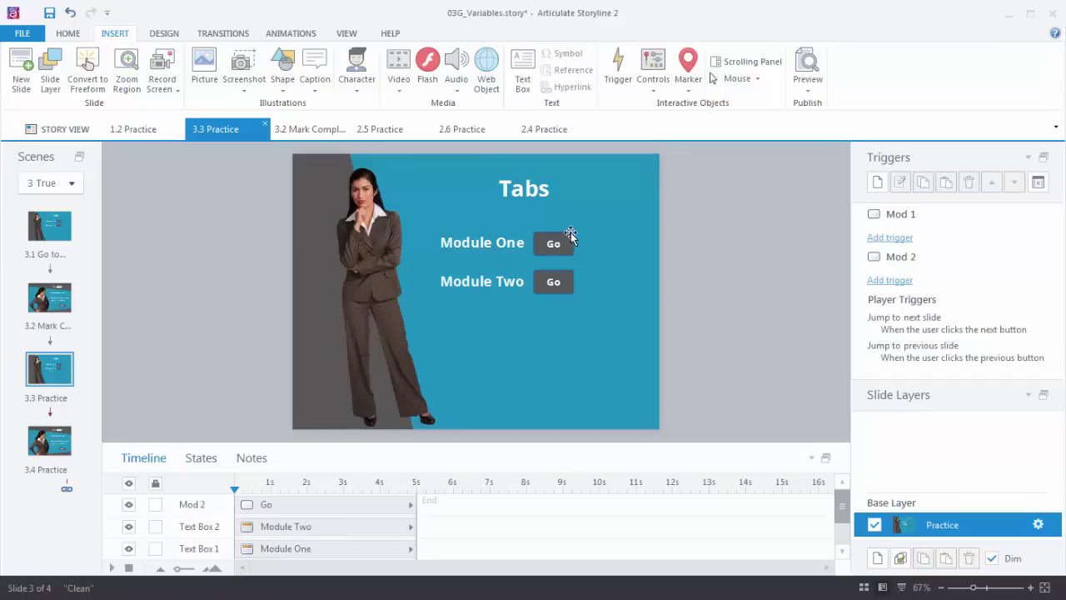
{"action": "left_click", "coordinate": [57, 445]}
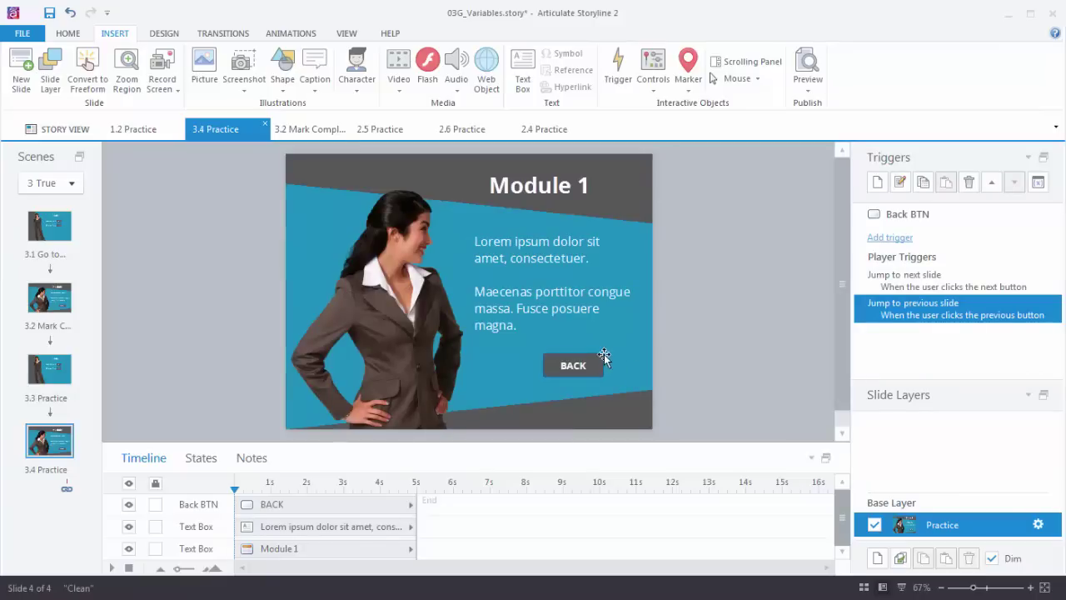
{"action": "left_click", "coordinate": [52, 382]}
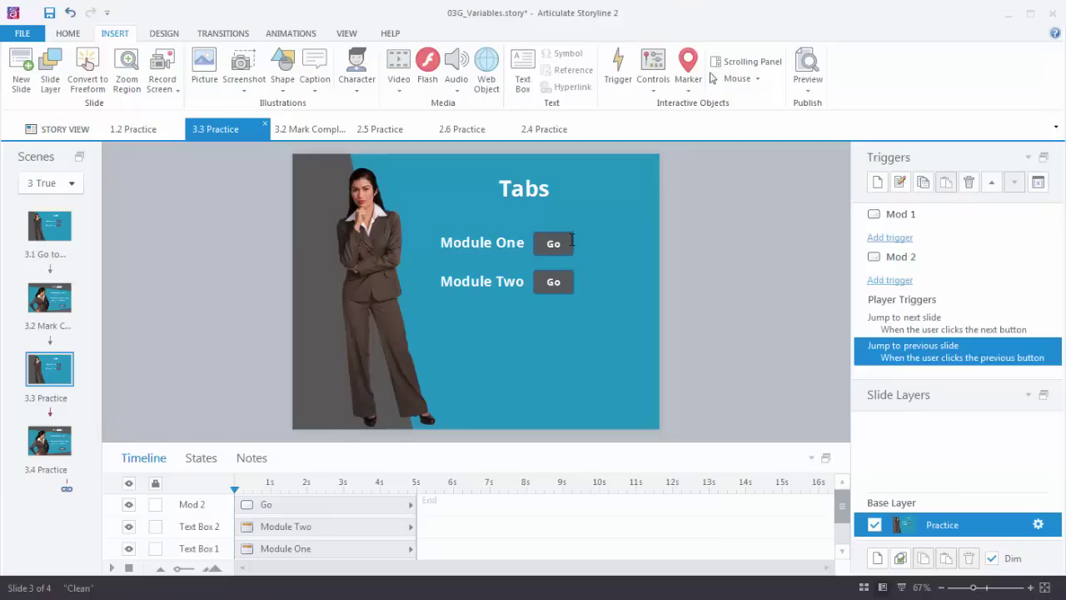
Step: Give Mod 1 a trigger that jumps to slide 3.4 Practice when clicked
{"action": "left_click", "coordinate": [889, 240]}
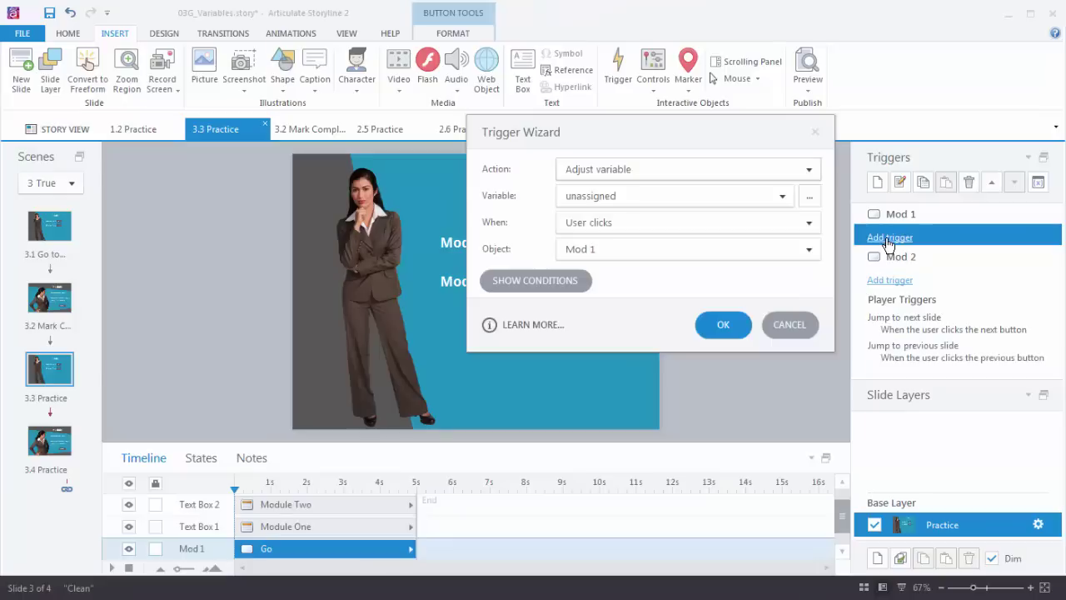
{"action": "left_click", "coordinate": [807, 169]}
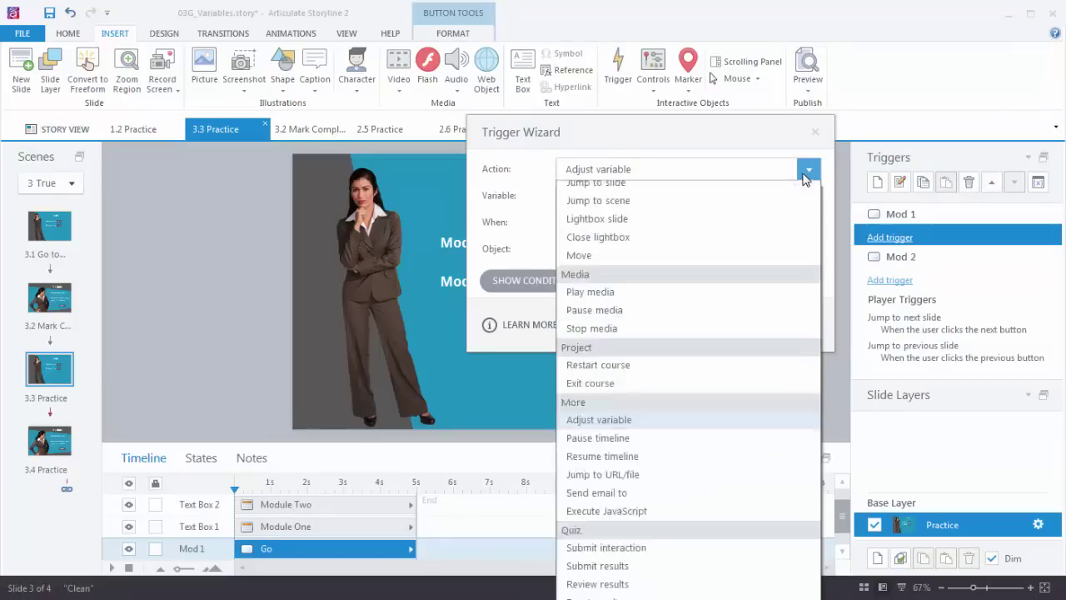
{"action": "left_click", "coordinate": [632, 262]}
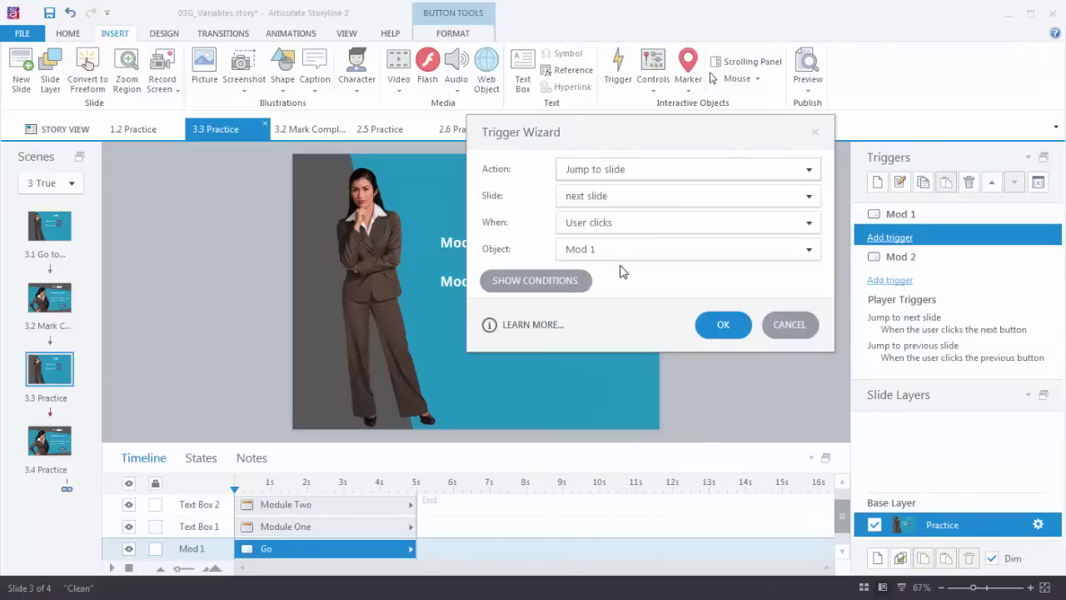
{"action": "left_click", "coordinate": [807, 196]}
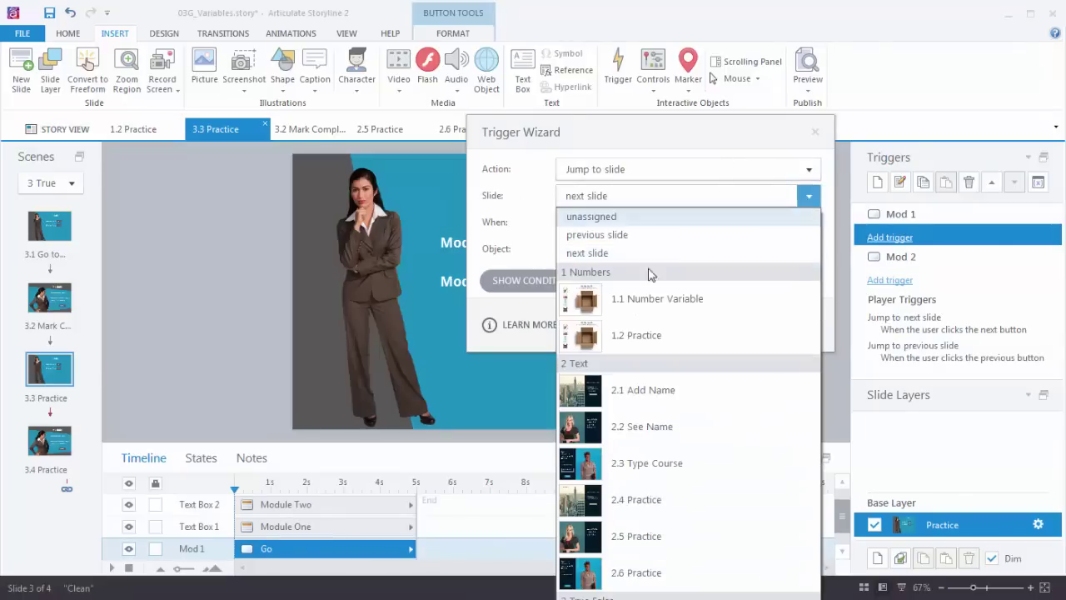
{"action": "left_click", "coordinate": [787, 431]}
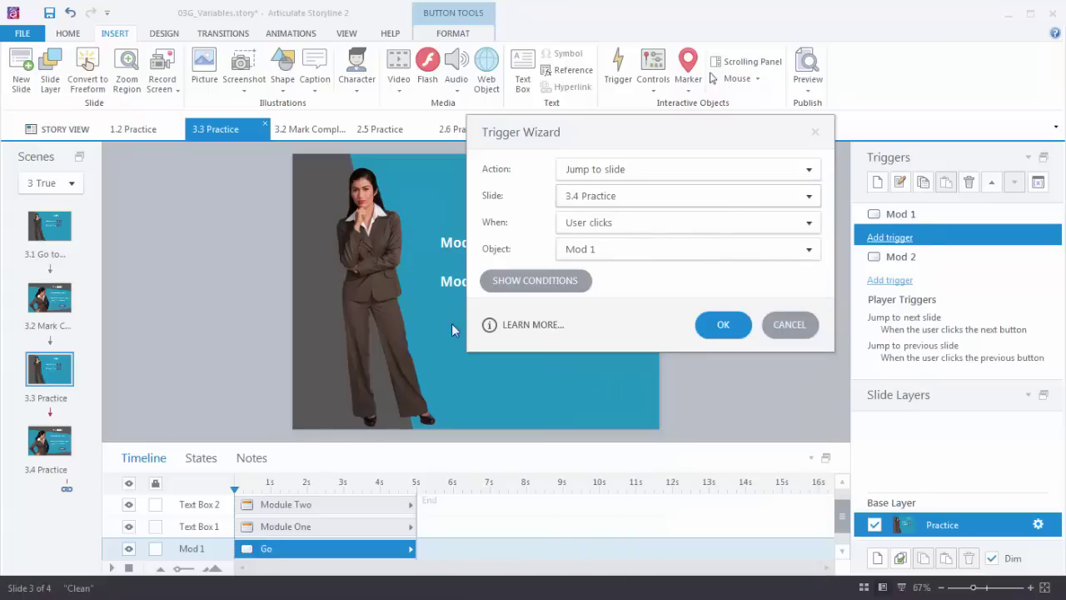
{"action": "left_click", "coordinate": [724, 324]}
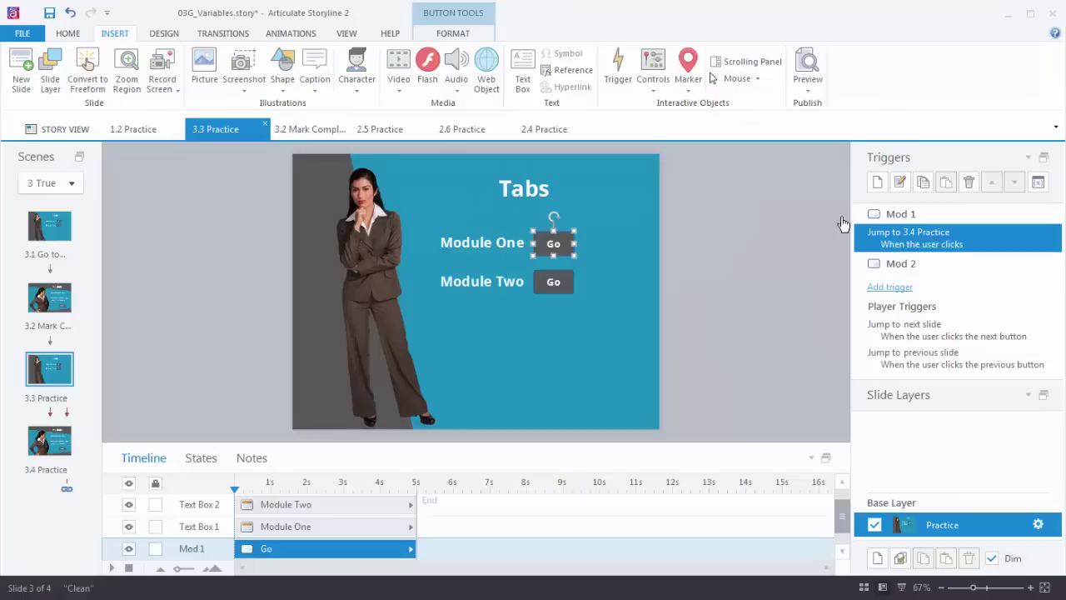
Step: On slide 3.4 Practice, add a Back BTN trigger jumping to 3.3 Practice
{"action": "left_click", "coordinate": [46, 445]}
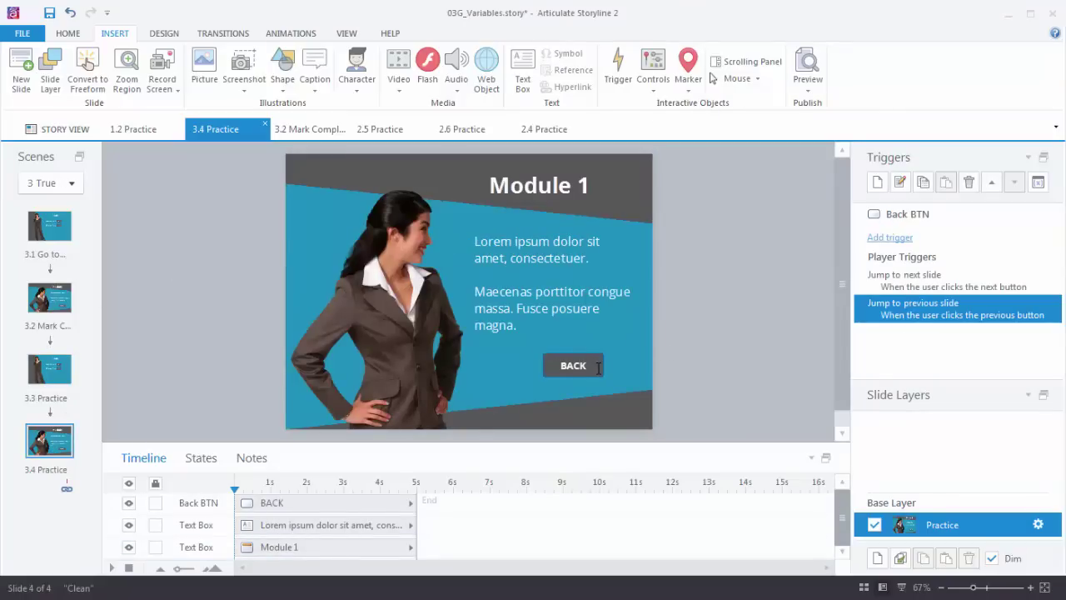
{"action": "left_click", "coordinate": [889, 238]}
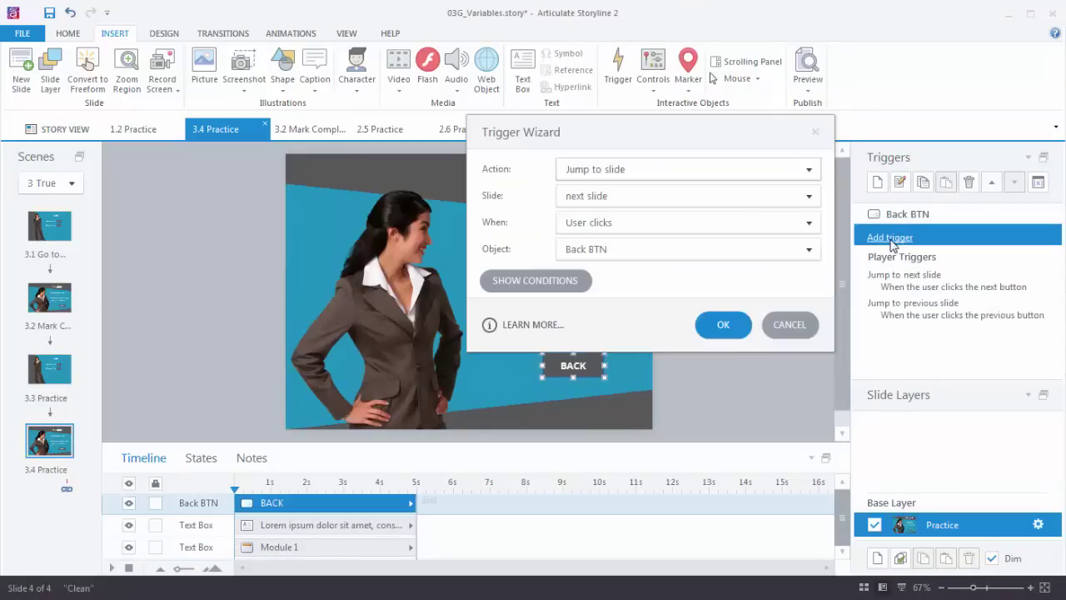
{"action": "left_click", "coordinate": [809, 195]}
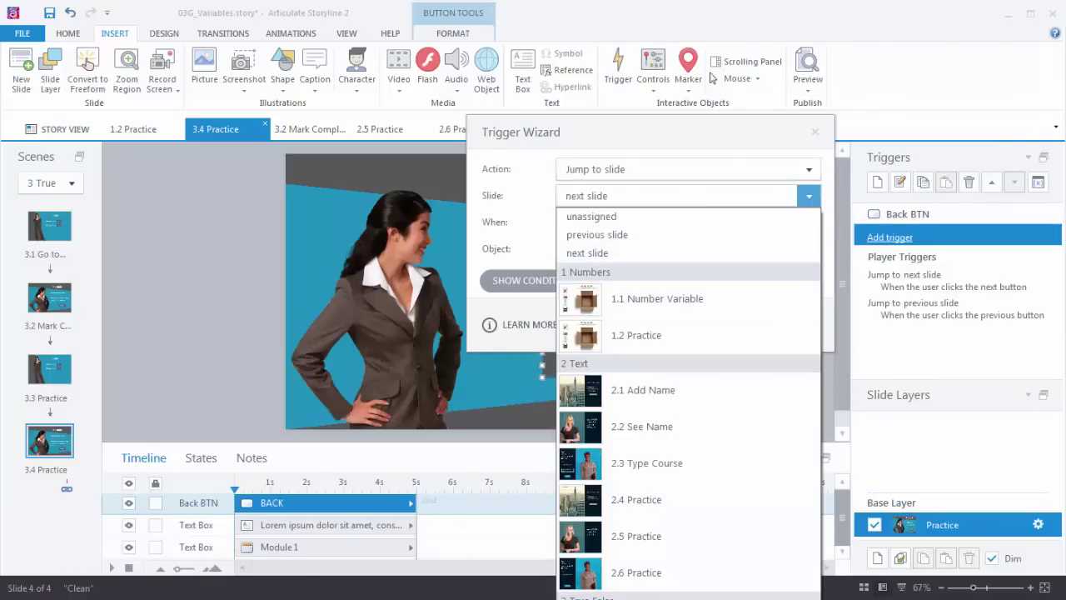
{"action": "scroll", "coordinate": [671, 487], "scroll_direction": "down", "scroll_amount": 3}
{"action": "left_click", "coordinate": [672, 487]}
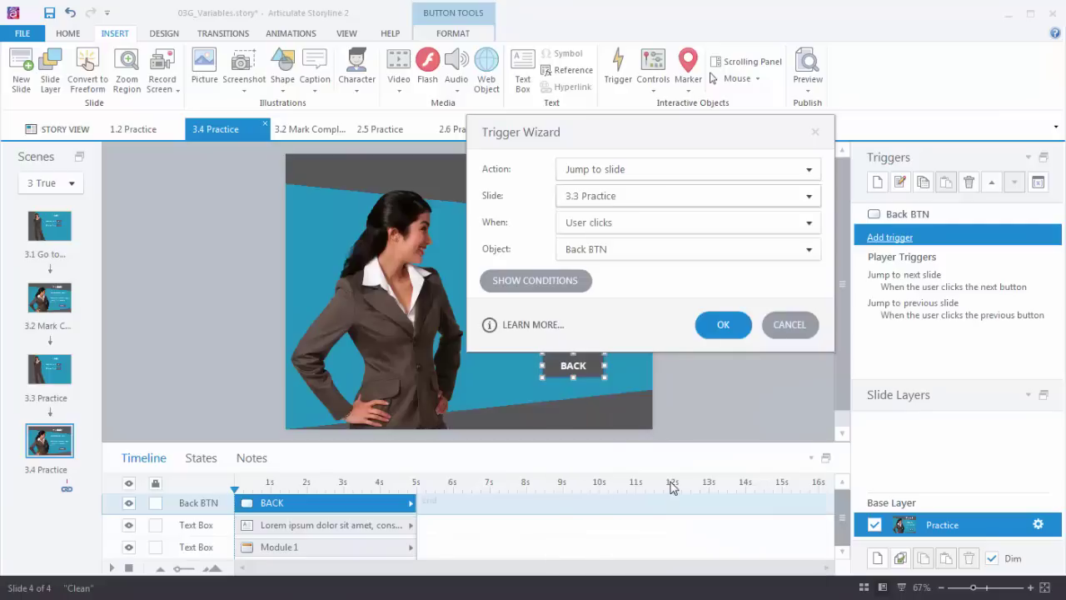
{"action": "left_click", "coordinate": [720, 324]}
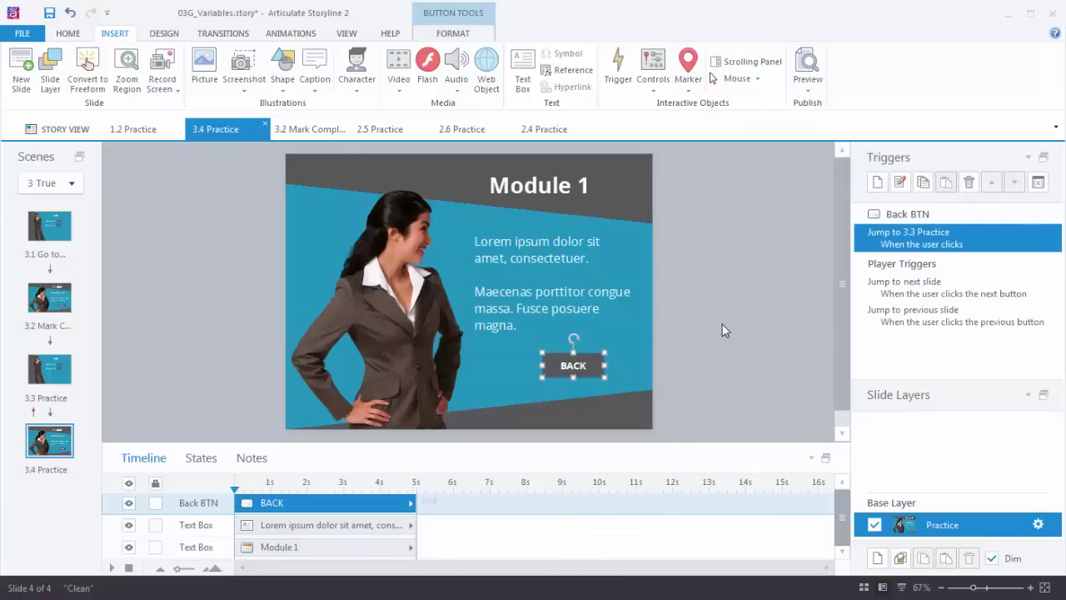
Step: Select slide 3.3 Practice and preview only this slide
{"action": "mouse_move", "coordinate": [49, 386]}
{"action": "left_mouse_down"}
{"action": "mouse_move", "coordinate": [62, 450]}
{"action": "mouse_move", "coordinate": [48, 382]}
{"action": "mouse_move", "coordinate": [67, 376]}
{"action": "left_mouse_up"}
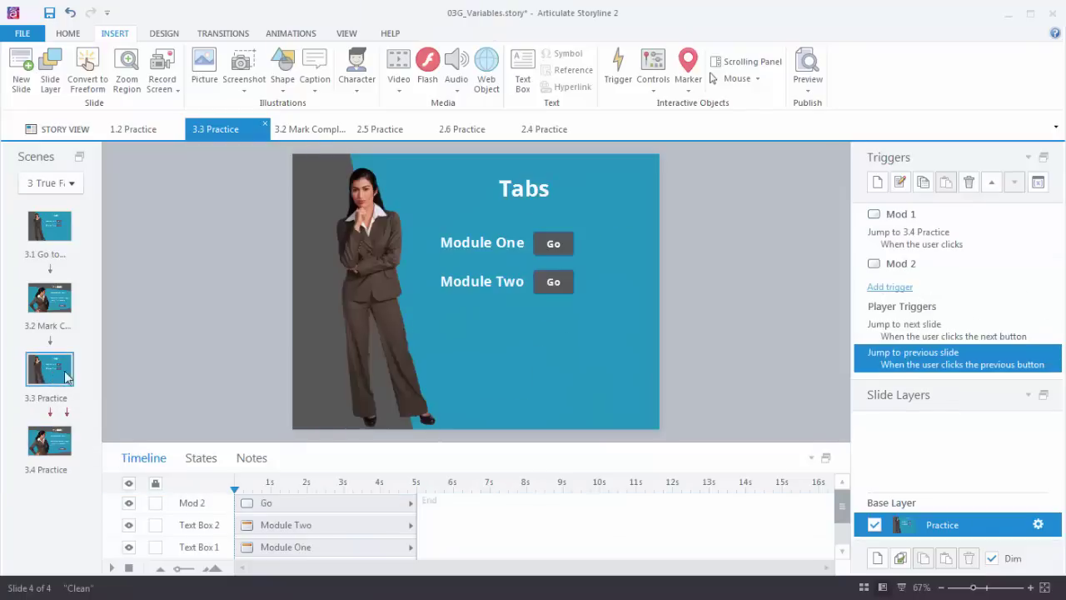
{"action": "left_click", "coordinate": [809, 90]}
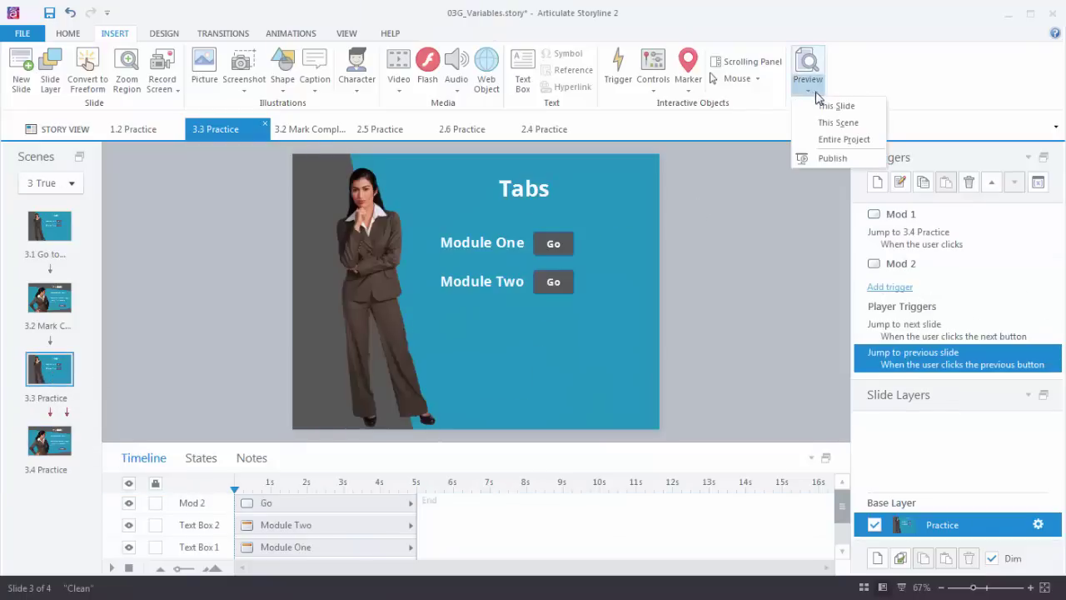
{"action": "left_click", "coordinate": [823, 105]}
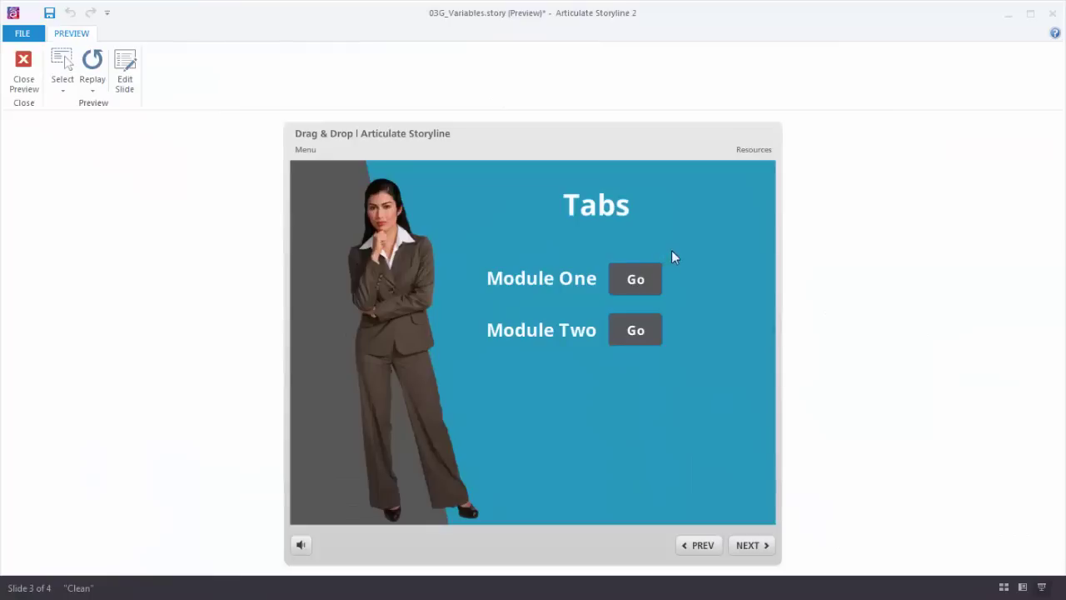
Step: Test the navigation twice with Module One's Go and Module 1's BACK buttons
{"action": "left_click", "coordinate": [643, 283]}
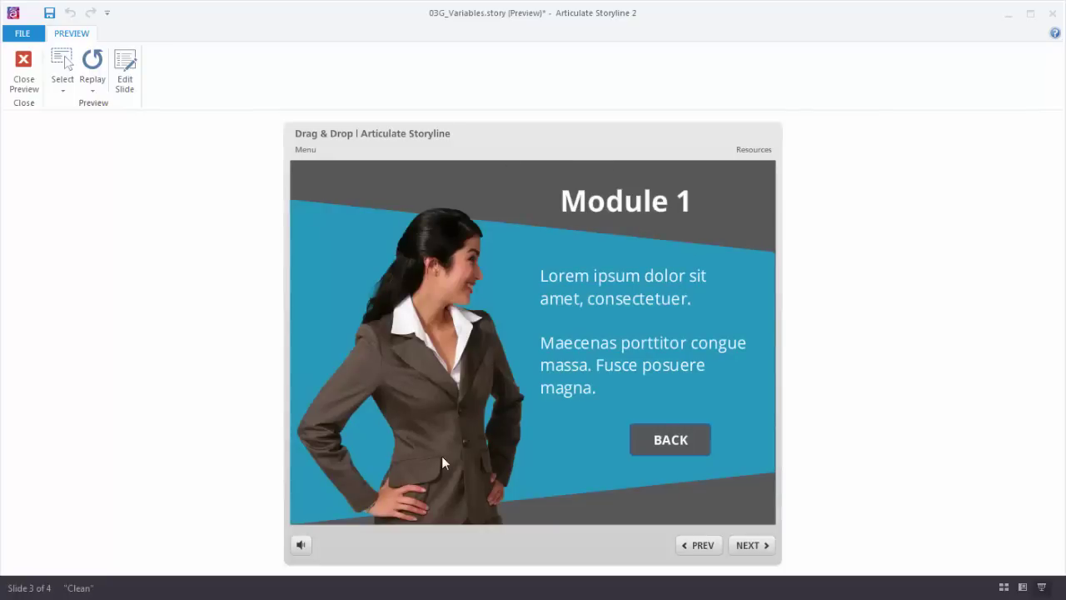
{"action": "left_click", "coordinate": [661, 447]}
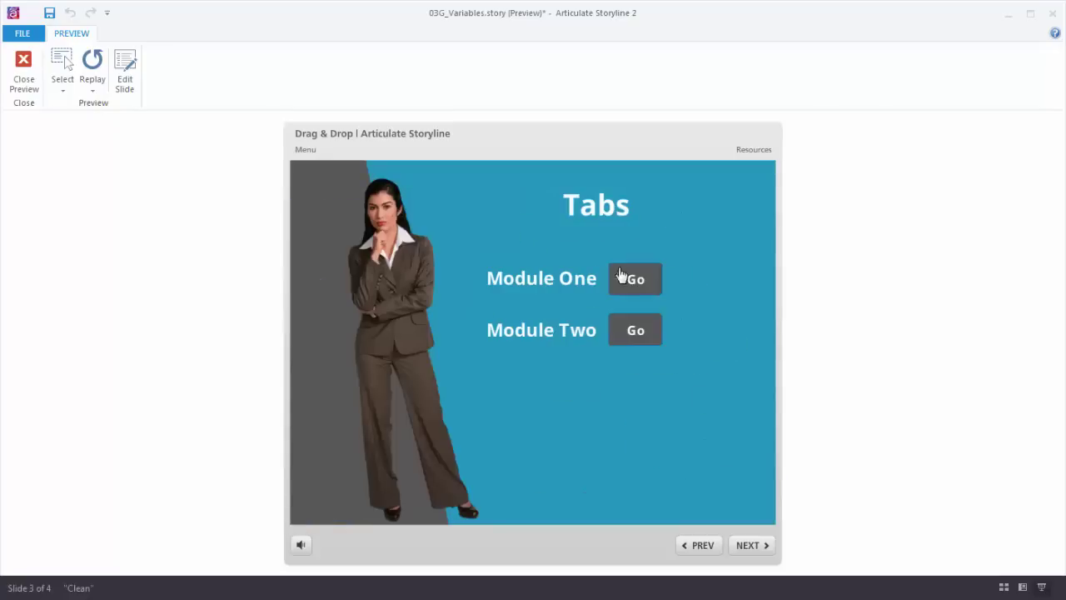
{"action": "left_click", "coordinate": [641, 281]}
{"action": "left_click", "coordinate": [666, 450]}
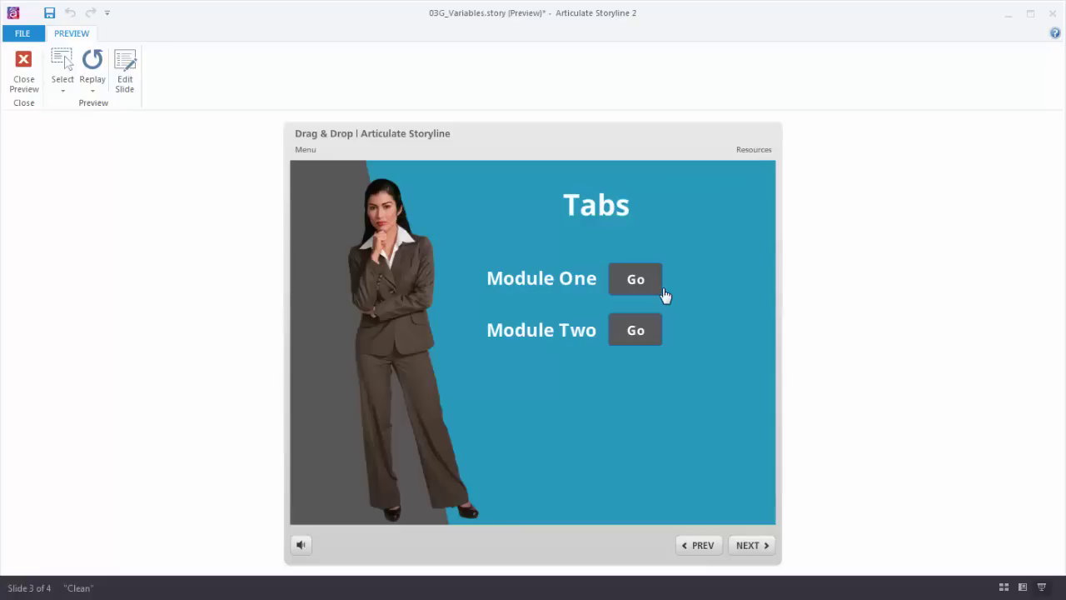
Step: Close the preview and create project variable ModComplete, type True/False, default False
{"action": "left_click", "coordinate": [30, 69]}
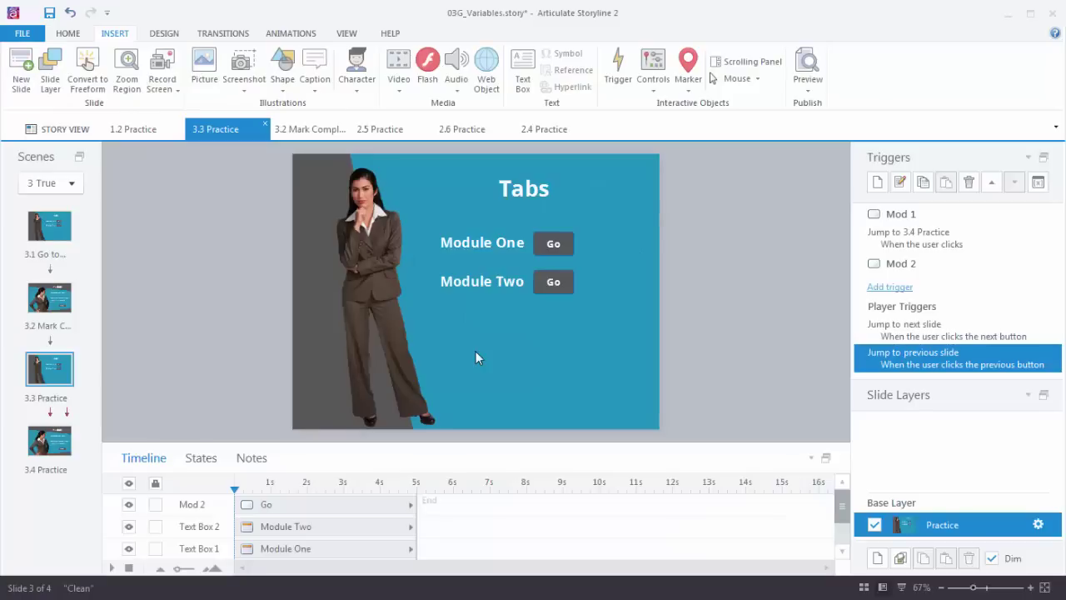
{"action": "left_click", "coordinate": [1041, 183]}
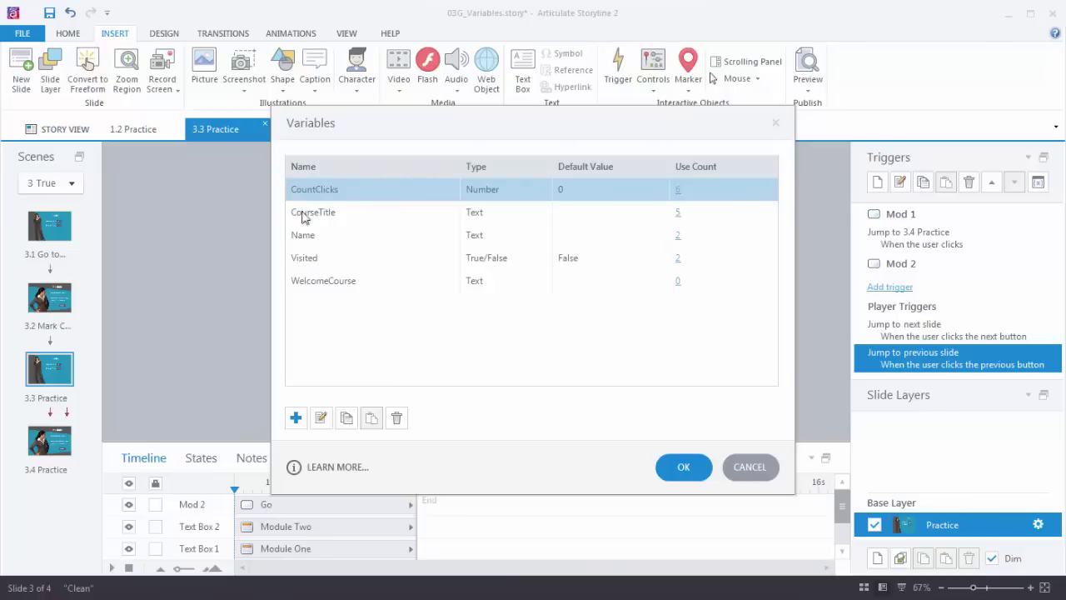
{"action": "left_click", "coordinate": [296, 417]}
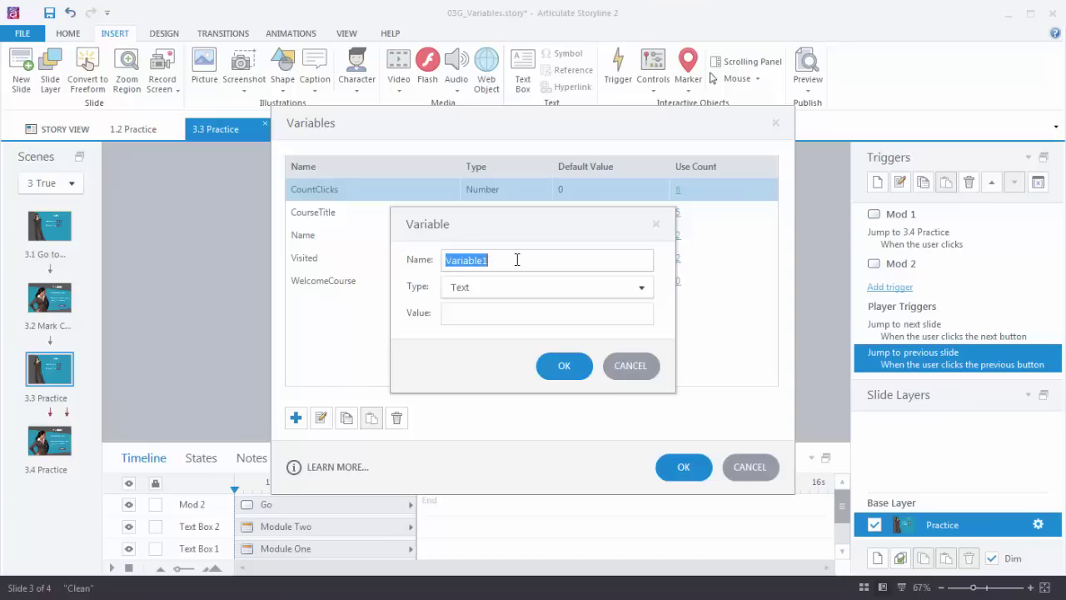
{"action": "type", "text": "ModComplete"}
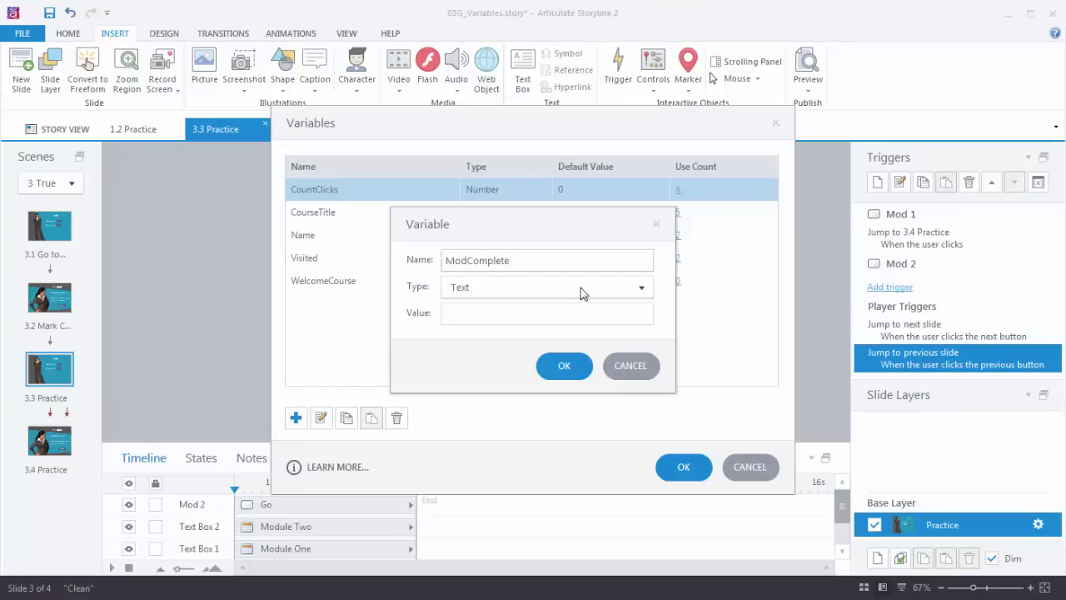
{"action": "left_click", "coordinate": [641, 287]}
{"action": "left_click", "coordinate": [504, 313]}
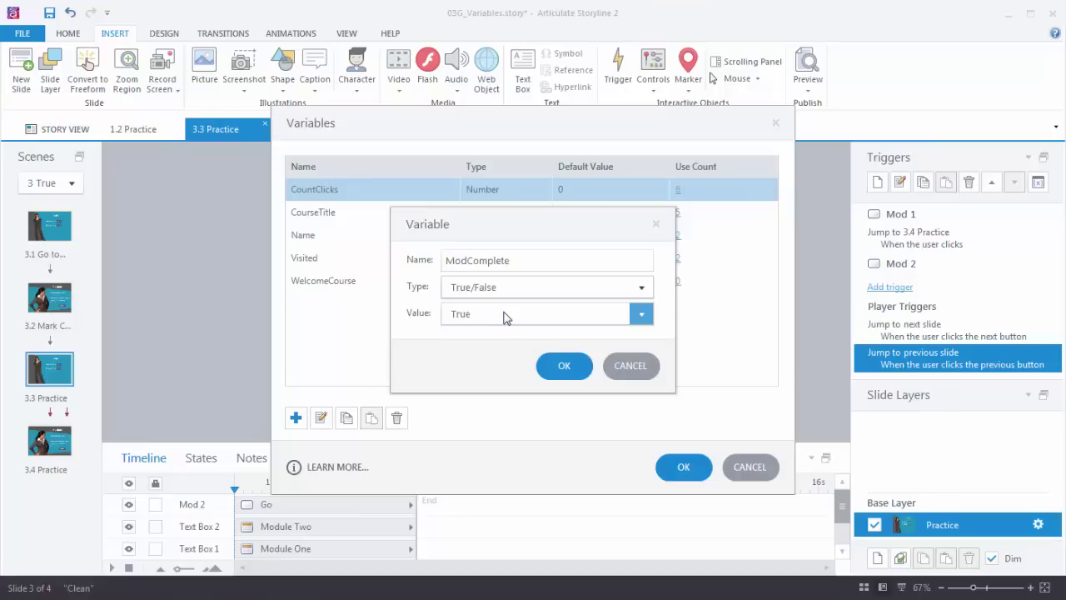
{"action": "left_click", "coordinate": [641, 314]}
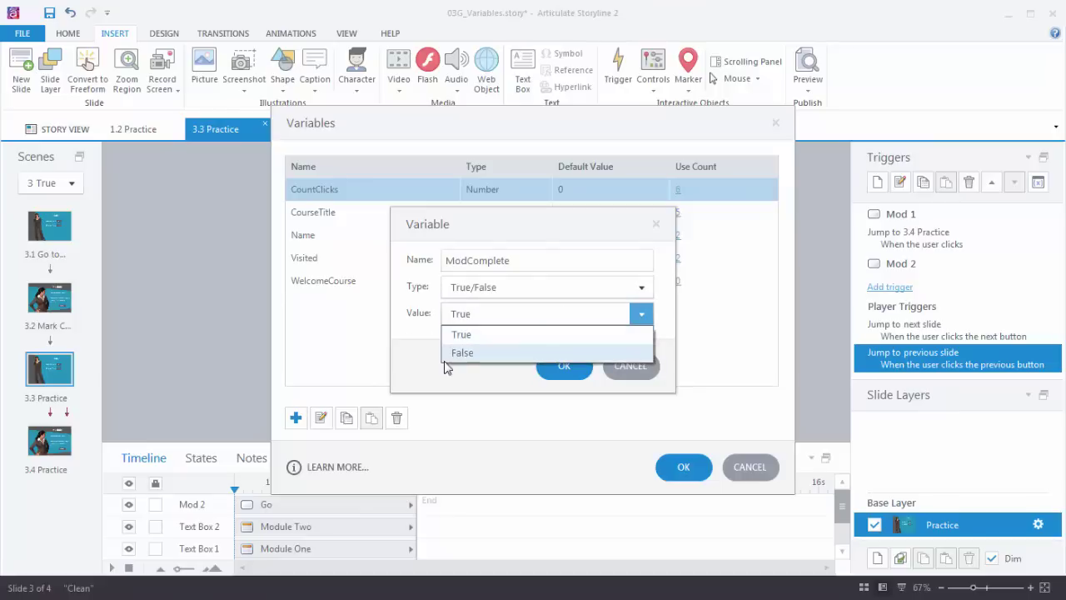
{"action": "left_click", "coordinate": [460, 353]}
{"action": "left_click", "coordinate": [565, 367]}
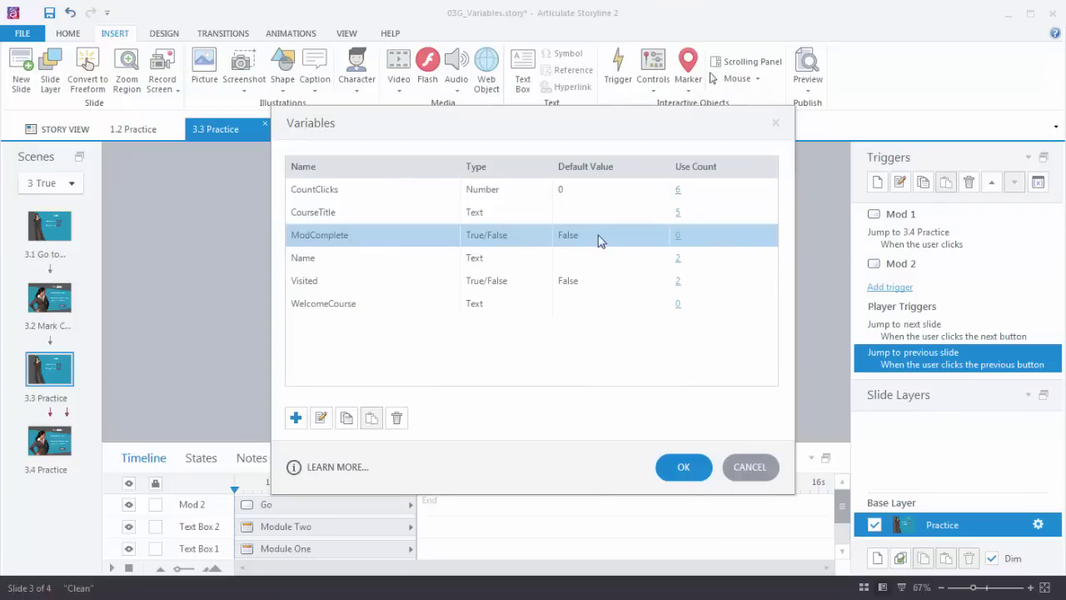
{"action": "left_click", "coordinate": [688, 468]}
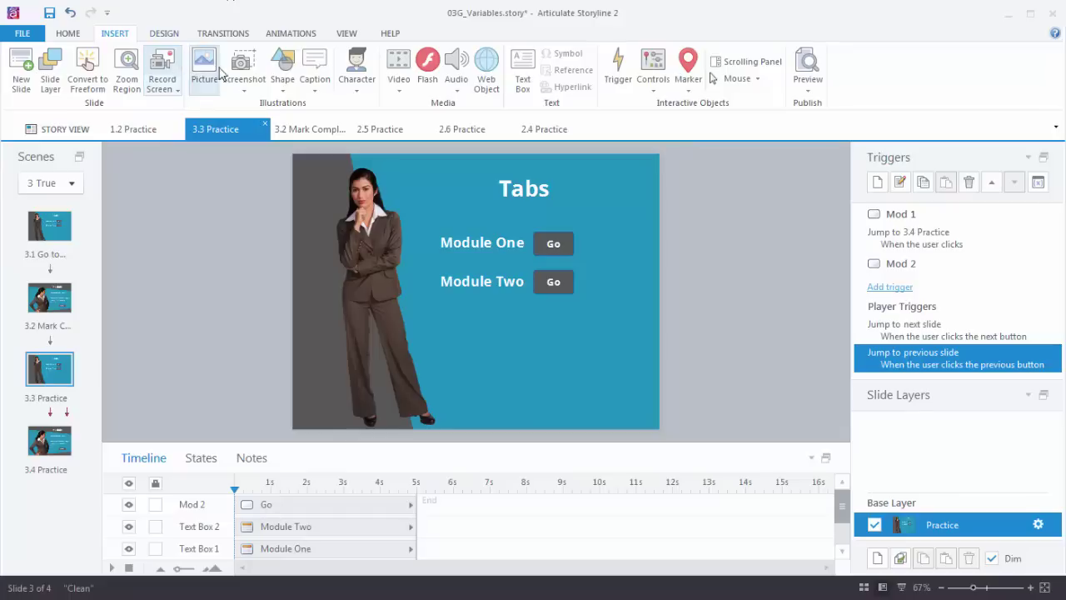
Step: Add a text box beside the Tabs title that shows %ModComplete%, then preview and close it
{"action": "left_click", "coordinate": [522, 71]}
{"action": "mouse_move", "coordinate": [571, 169]}
{"action": "left_mouse_down"}
{"action": "mouse_move", "coordinate": [571, 183]}
{"action": "mouse_move", "coordinate": [637, 207]}
{"action": "left_mouse_up"}
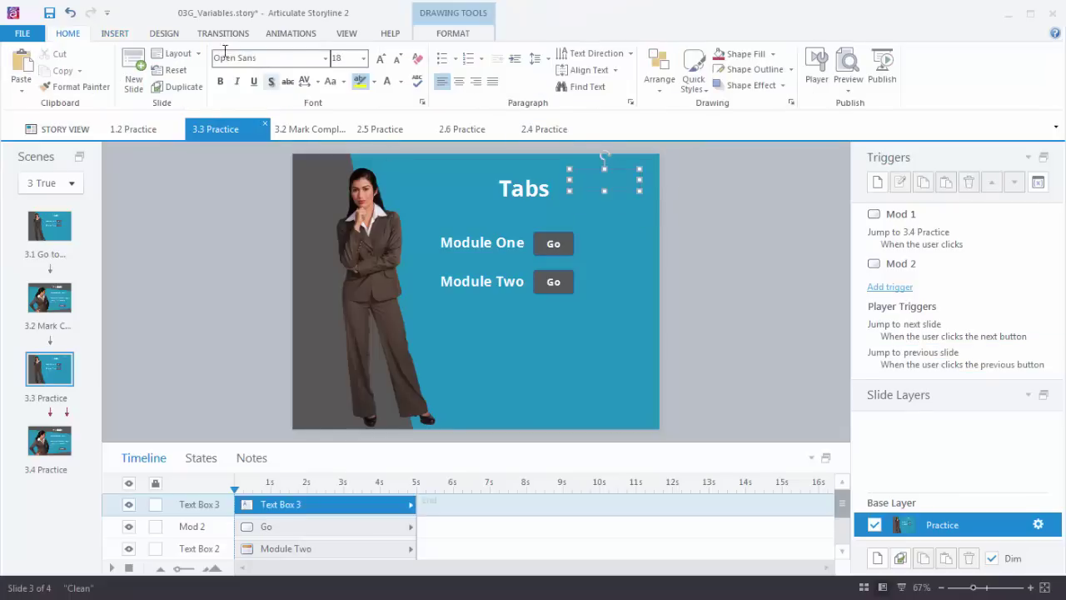
{"action": "left_click", "coordinate": [116, 35]}
{"action": "left_click", "coordinate": [574, 70]}
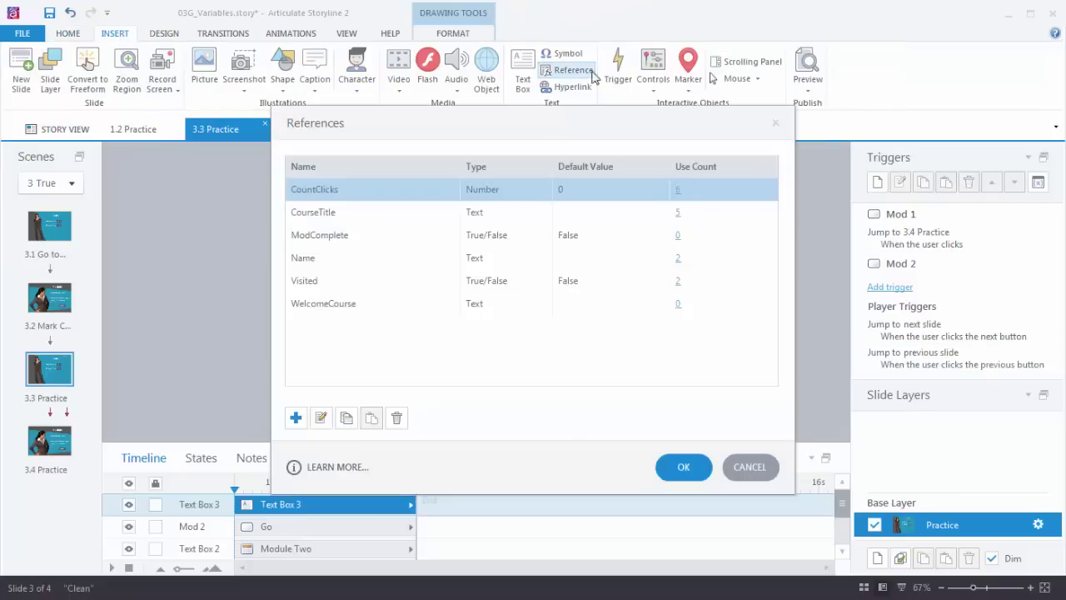
{"action": "left_click", "coordinate": [310, 237]}
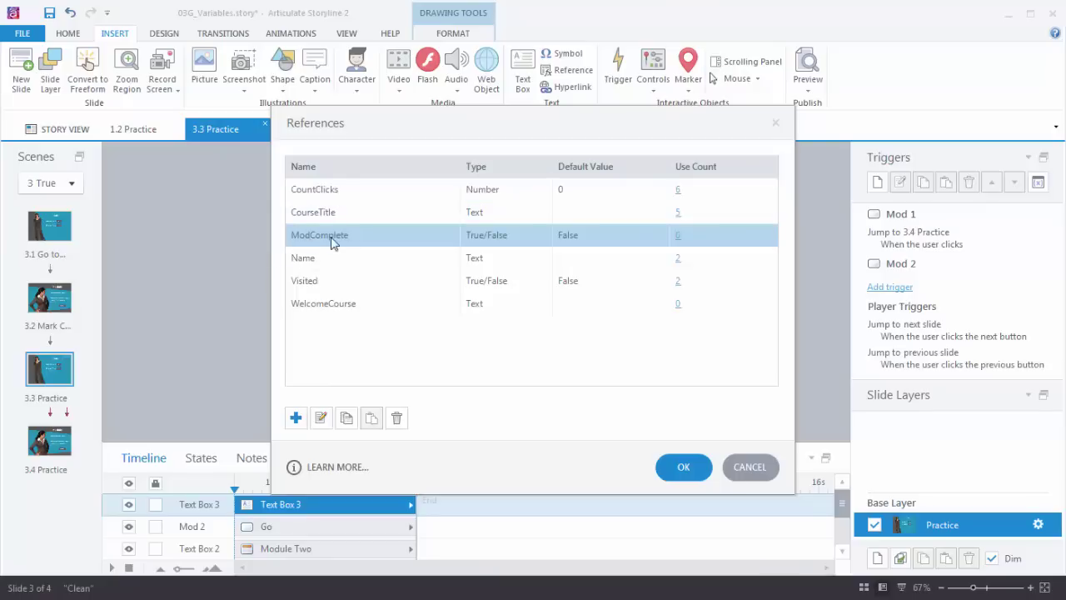
{"action": "left_click", "coordinate": [680, 465]}
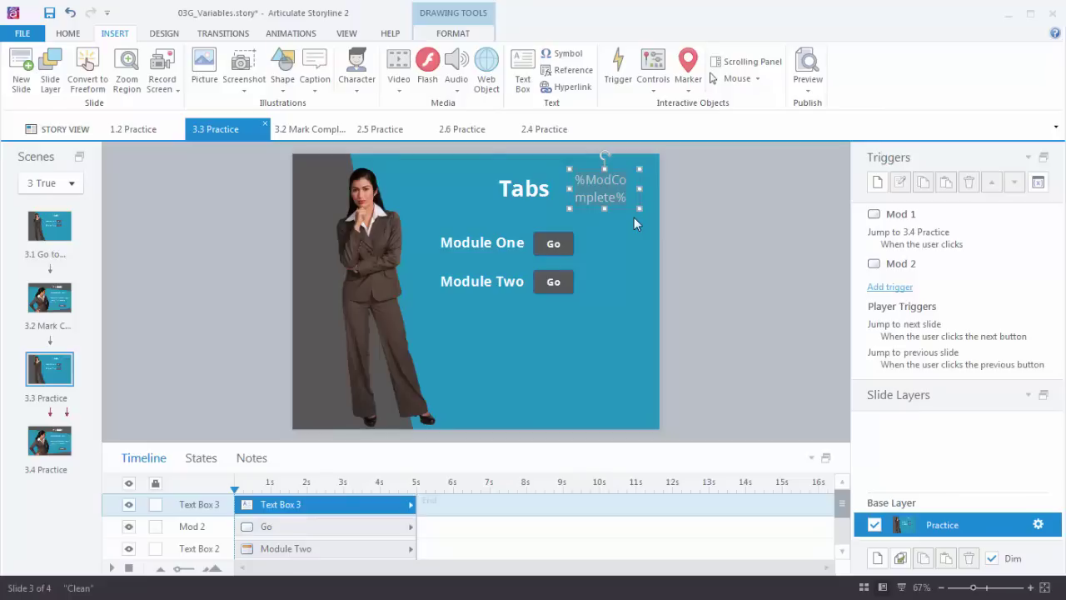
{"action": "left_click", "coordinate": [808, 79]}
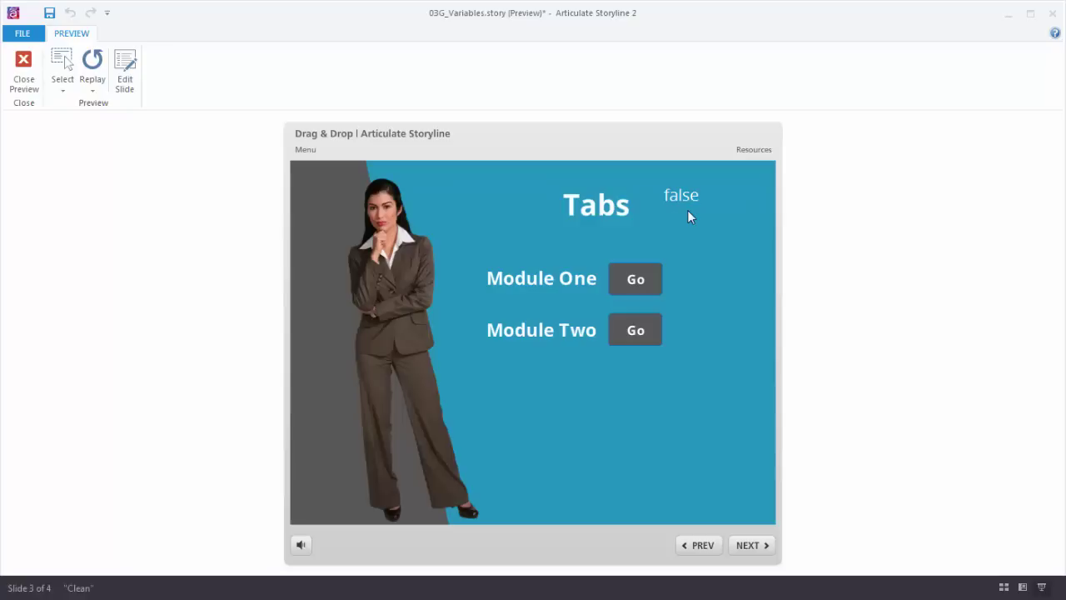
{"action": "left_click", "coordinate": [24, 67]}
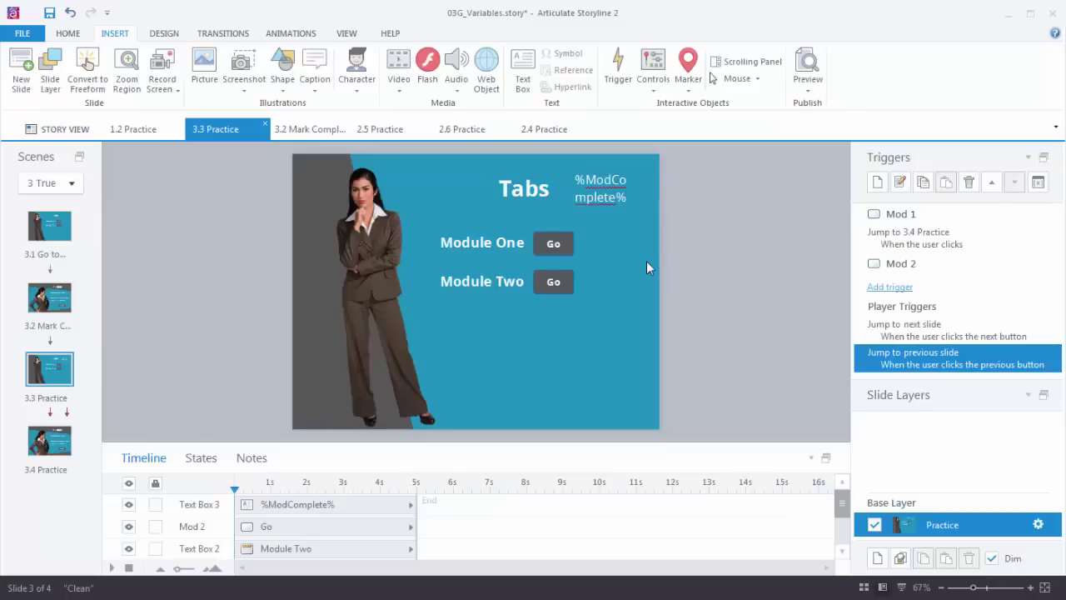
Step: On slide 3.4 Practice, start a trigger that adjusts ModComplete to the value True
{"action": "left_click", "coordinate": [50, 446]}
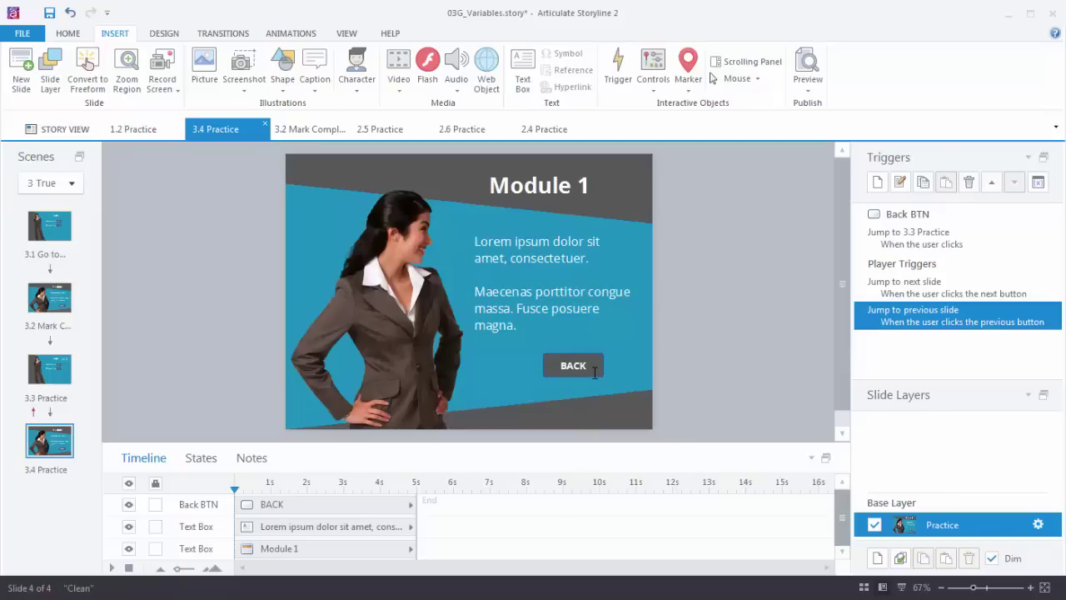
{"action": "left_click", "coordinate": [877, 184]}
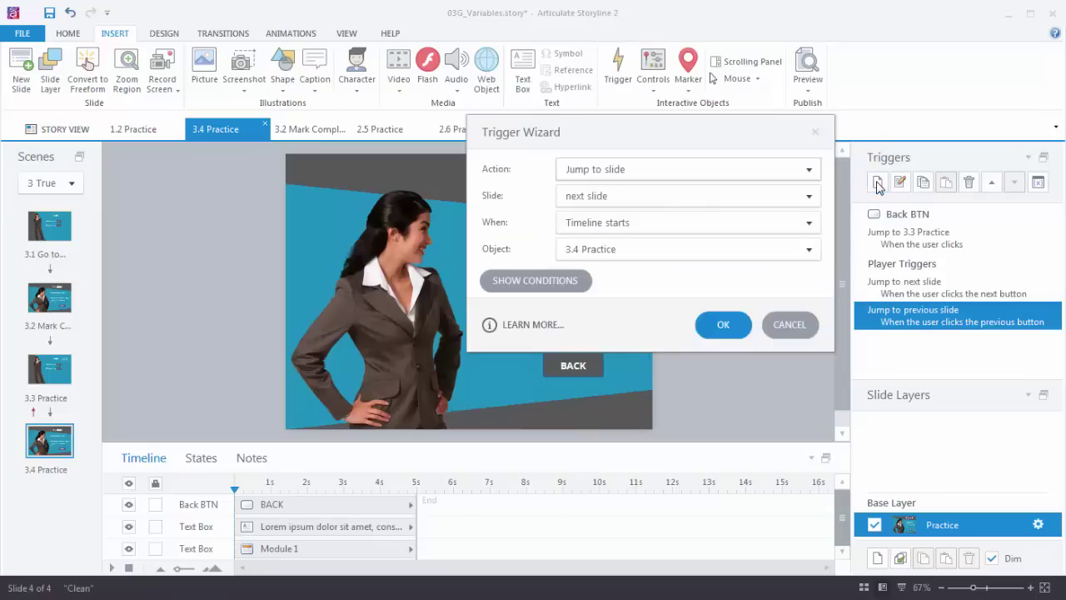
{"action": "left_click", "coordinate": [809, 169]}
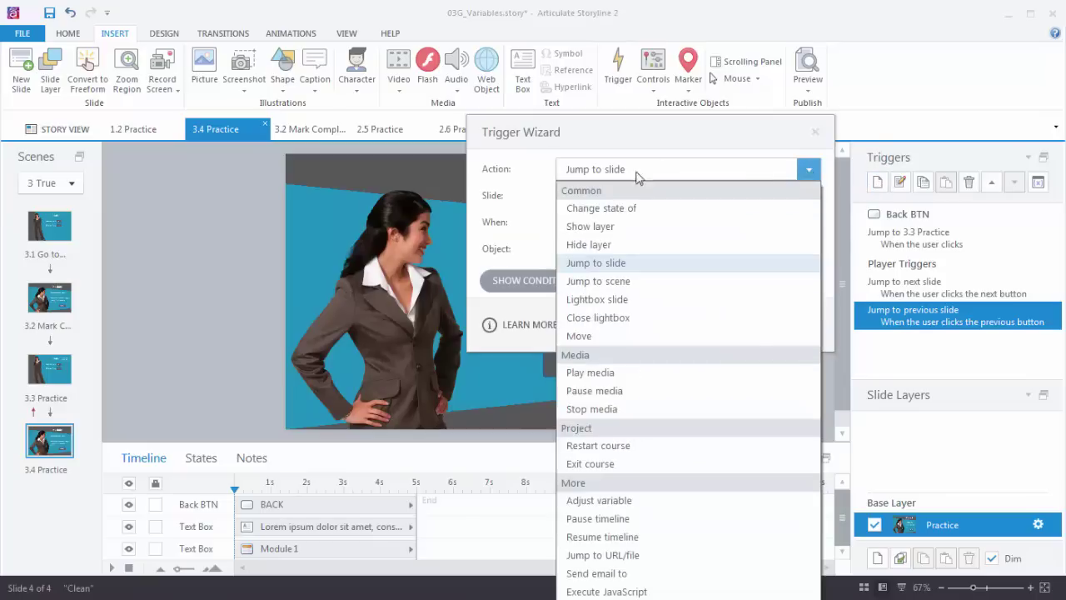
{"action": "left_click", "coordinate": [614, 500]}
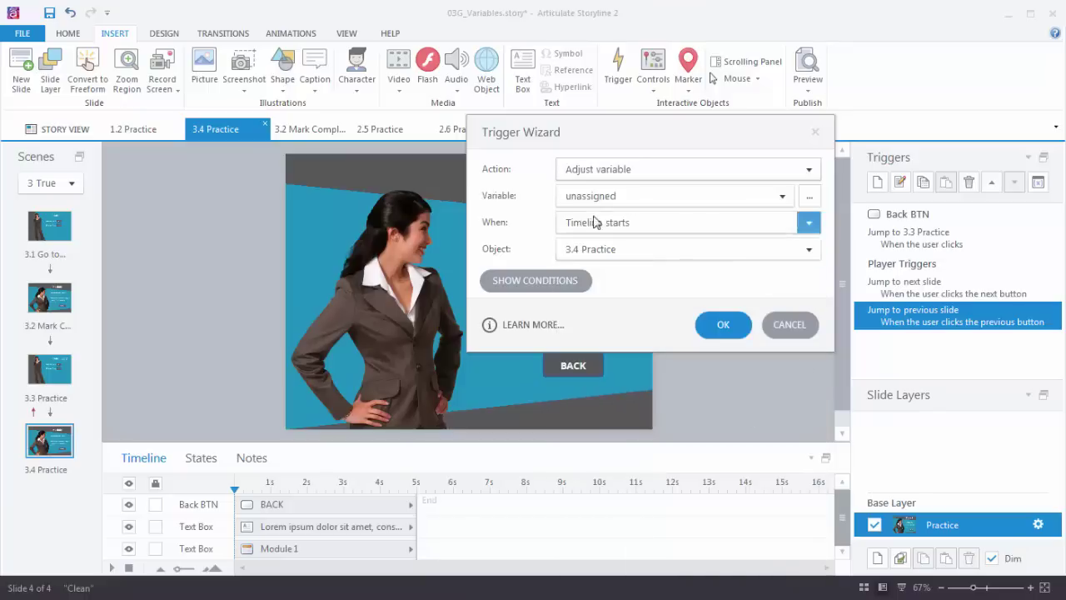
{"action": "left_click", "coordinate": [782, 196]}
{"action": "left_click", "coordinate": [596, 275]}
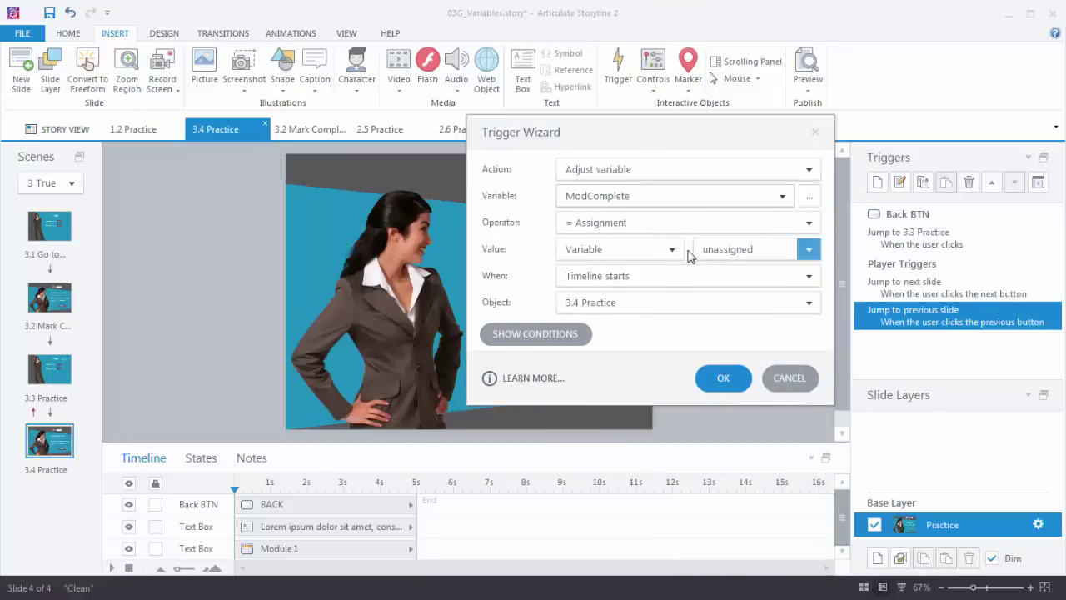
{"action": "left_click", "coordinate": [670, 252]}
{"action": "left_click", "coordinate": [579, 267]}
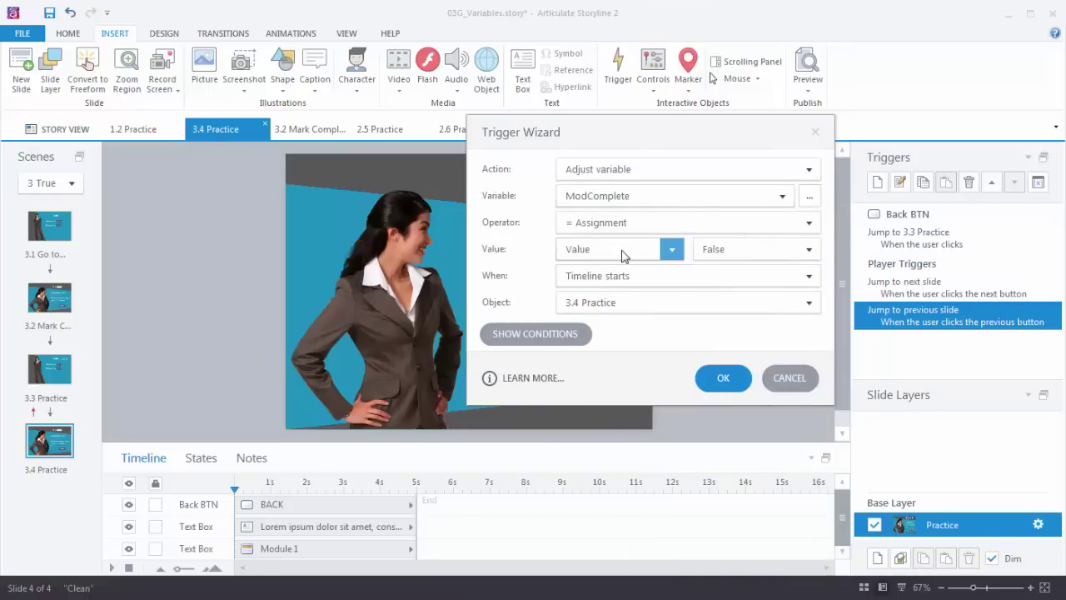
{"action": "left_click", "coordinate": [812, 249]}
{"action": "left_click", "coordinate": [715, 272]}
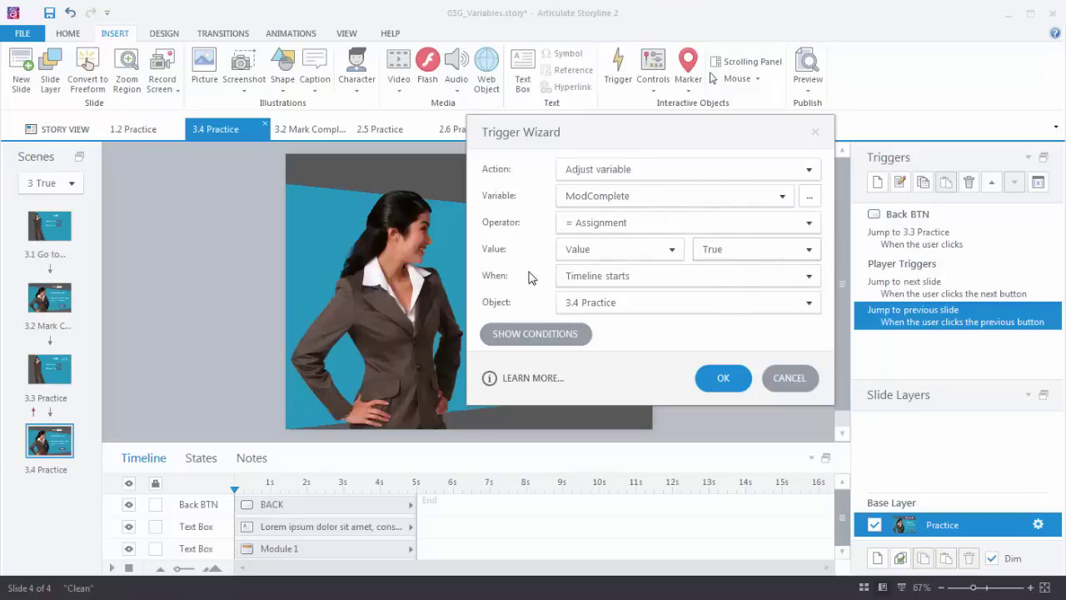
Step: Make the trigger fire when the user clicks Back BTN, and save it
{"action": "left_click", "coordinate": [809, 276]}
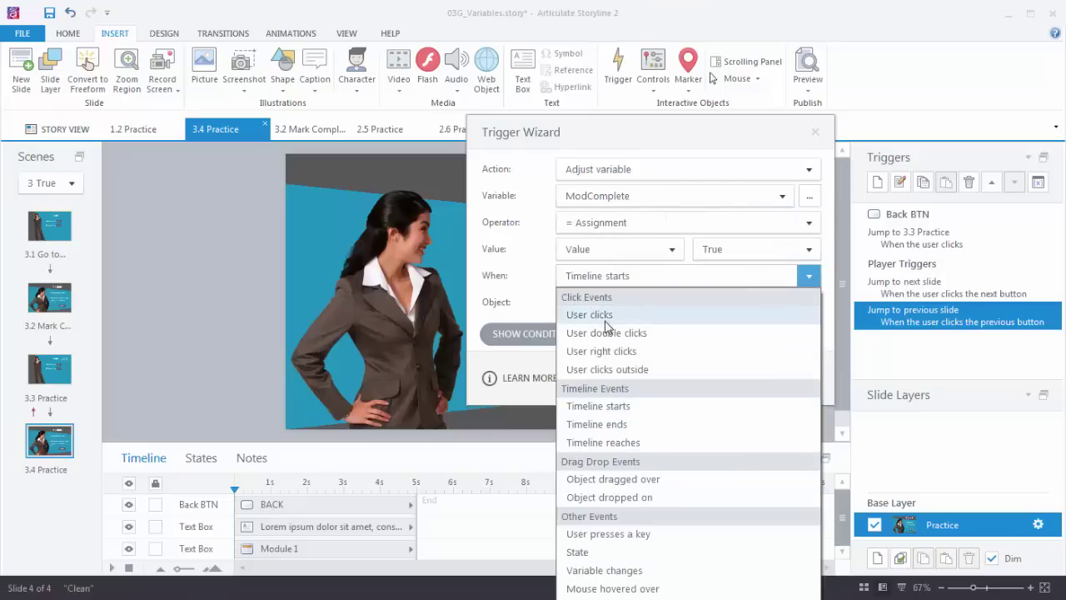
{"action": "left_click", "coordinate": [626, 313]}
{"action": "left_click", "coordinate": [624, 312]}
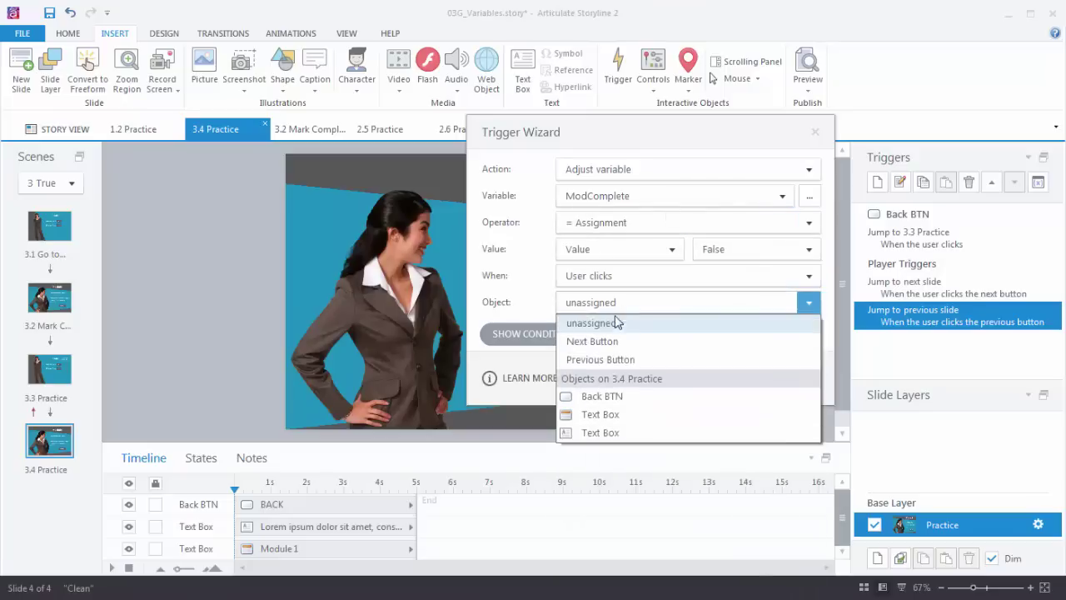
{"action": "left_click", "coordinate": [620, 402]}
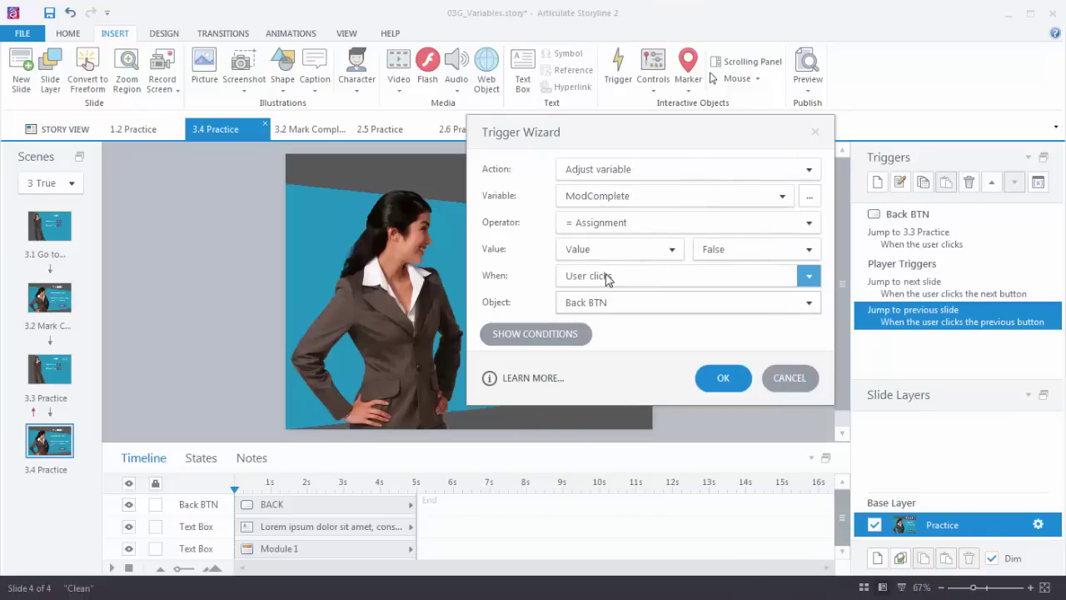
{"action": "left_click", "coordinate": [723, 377]}
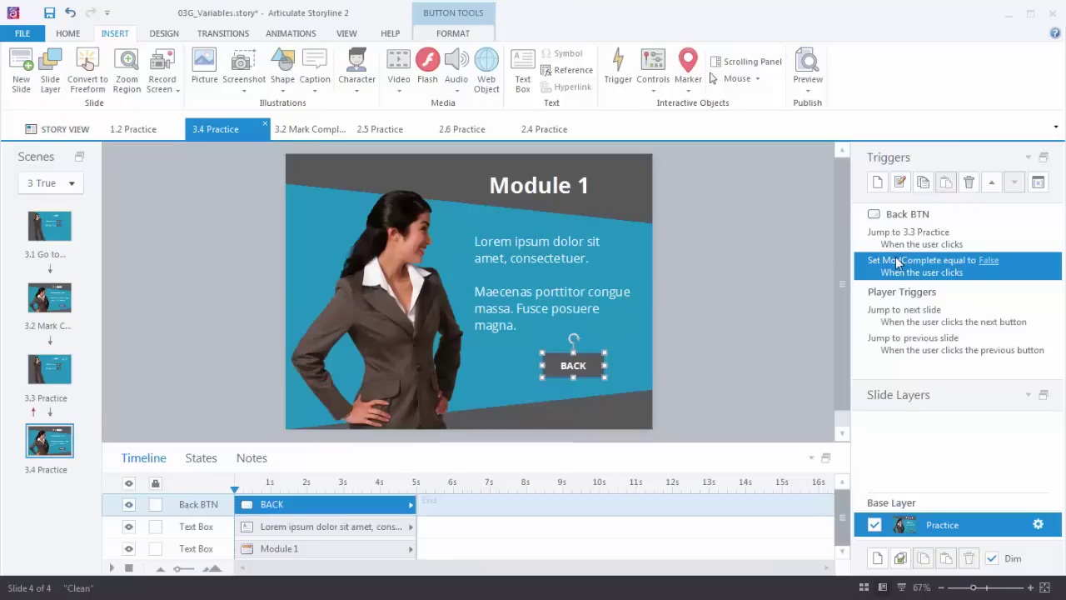
Step: Correct the trigger's assigned value to True and preview the Tabs slide
{"action": "left_click", "coordinate": [985, 260]}
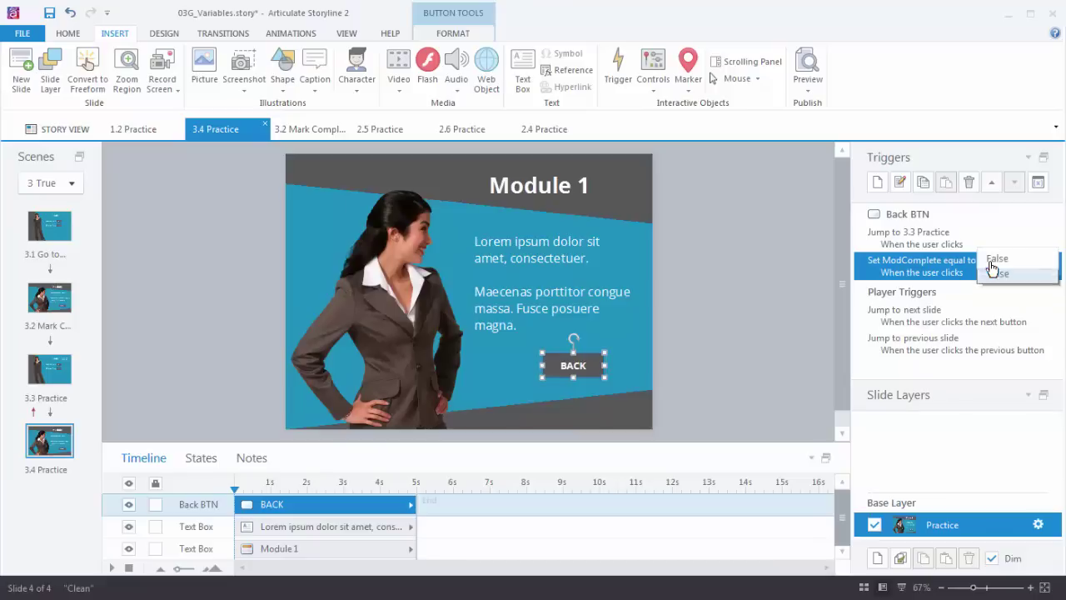
{"action": "left_click", "coordinate": [1010, 280]}
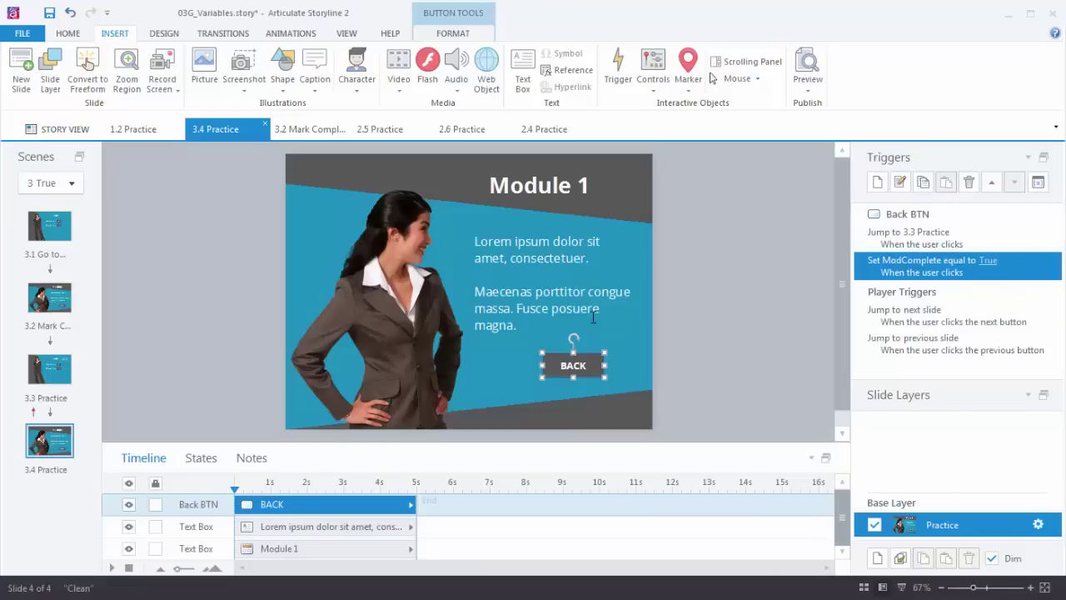
{"action": "left_click", "coordinate": [806, 100]}
{"action": "left_click", "coordinate": [833, 122]}
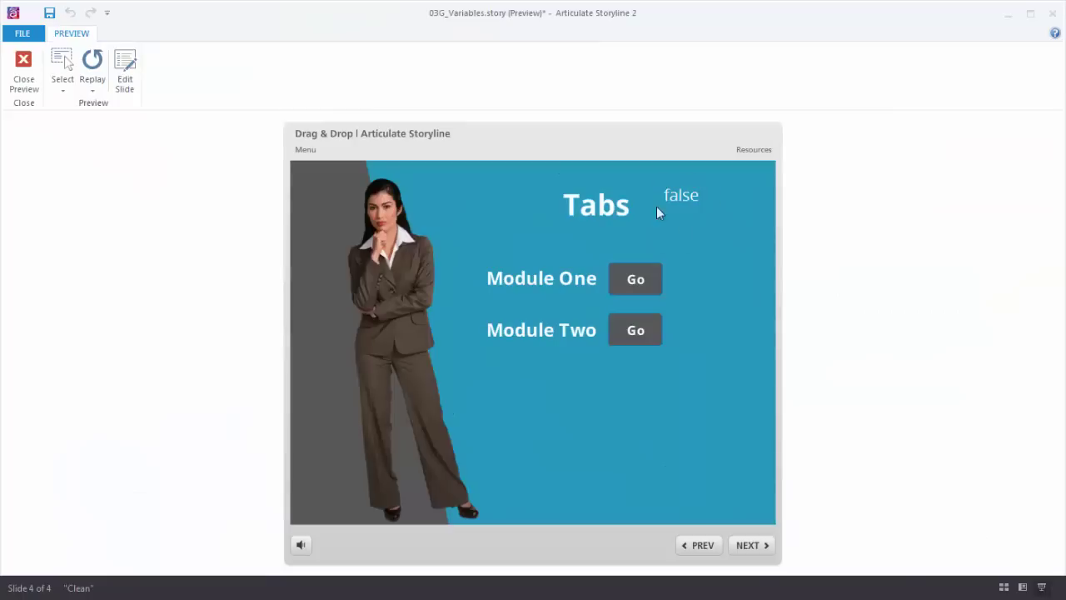
Step: Visit Module 1 and return twice, see that ModComplete still reads false, then close the preview
{"action": "left_click", "coordinate": [636, 283]}
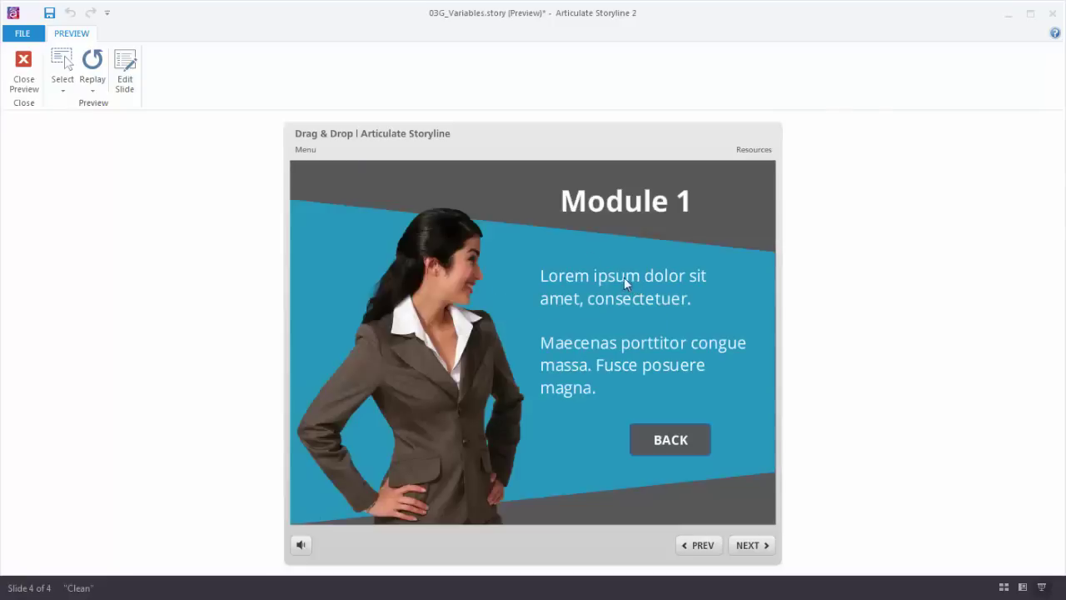
{"action": "left_click", "coordinate": [681, 450]}
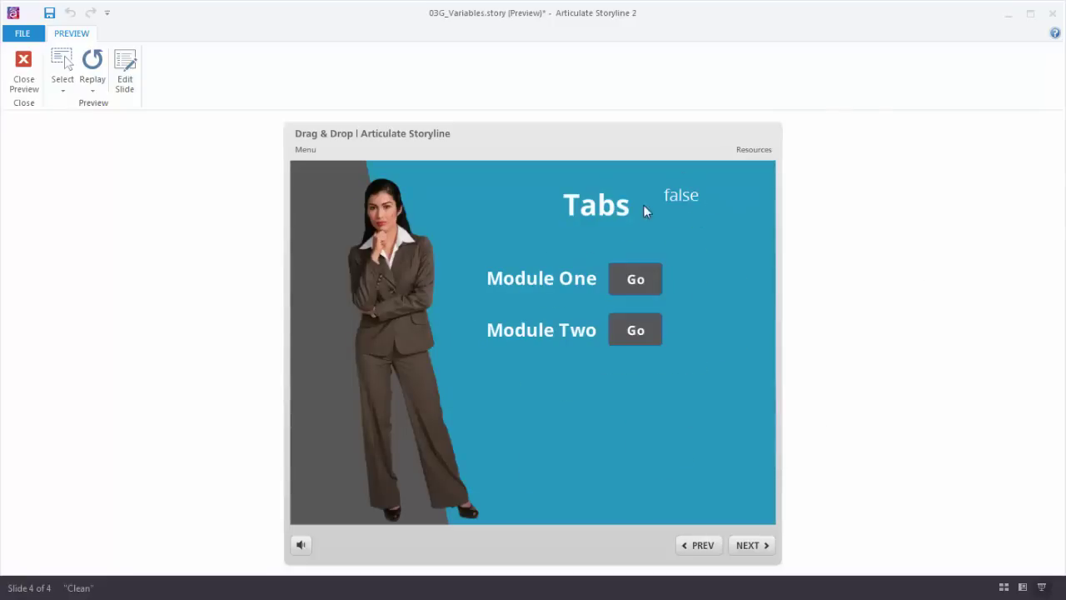
{"action": "left_click", "coordinate": [635, 282]}
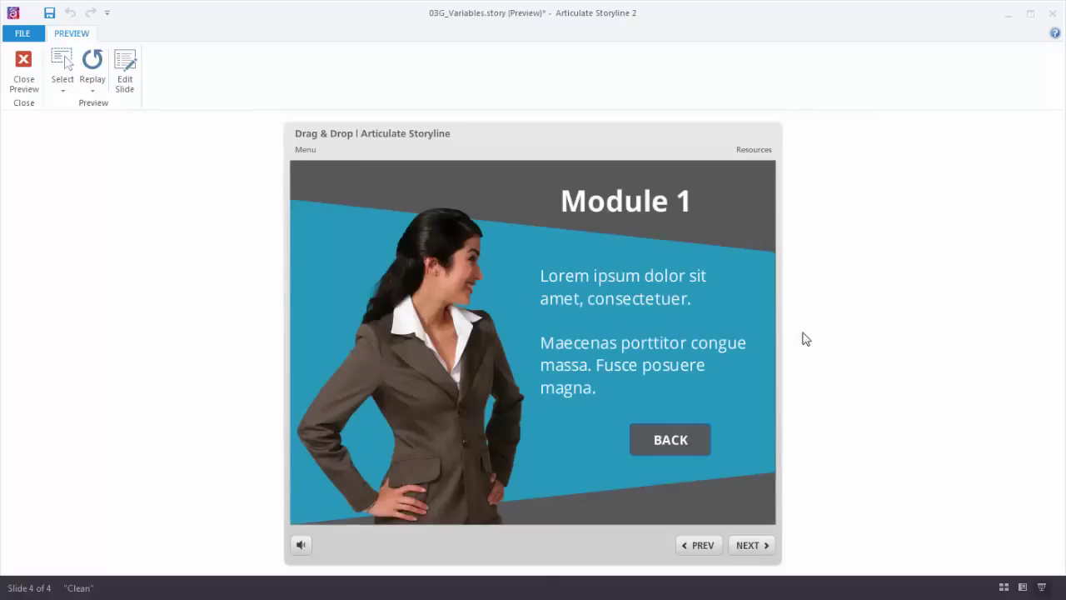
{"action": "left_click", "coordinate": [675, 450]}
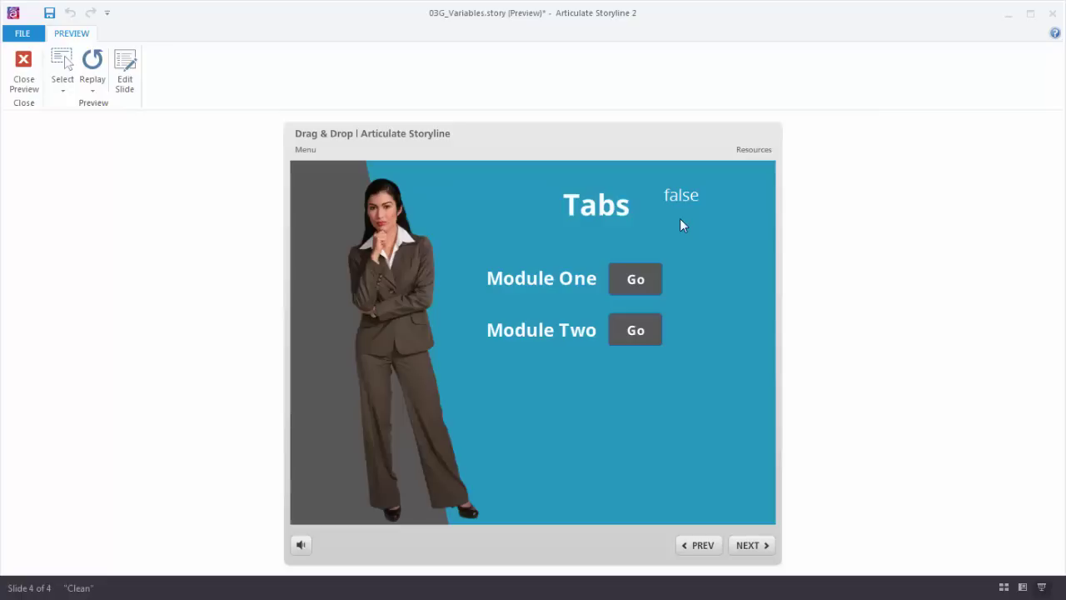
{"action": "left_click", "coordinate": [24, 69]}
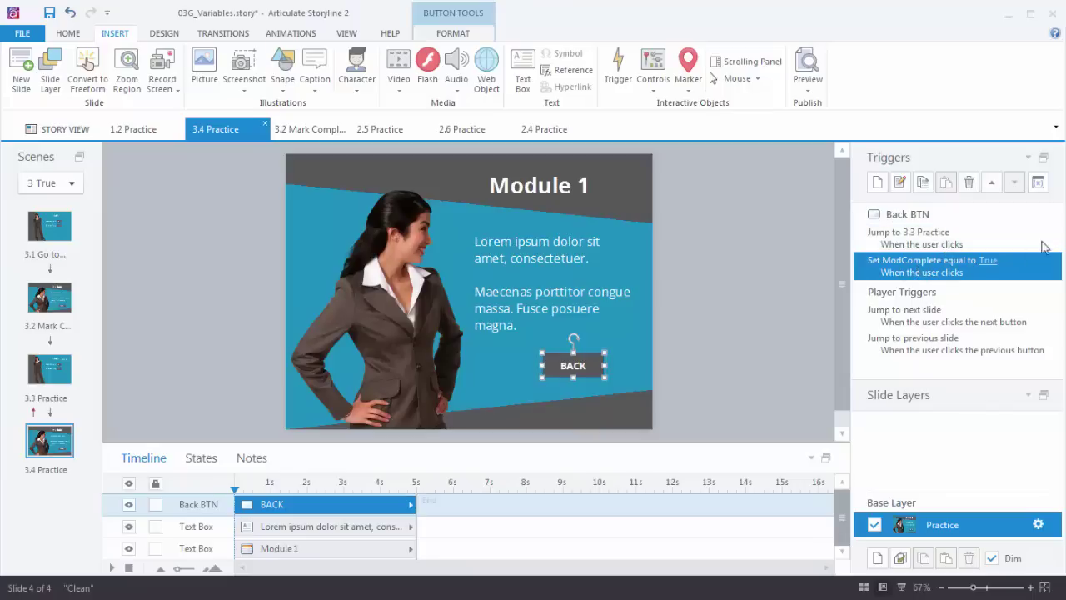
Step: Move the Set ModComplete trigger above the jump trigger, then open the Preview options
{"action": "left_click", "coordinate": [992, 183]}
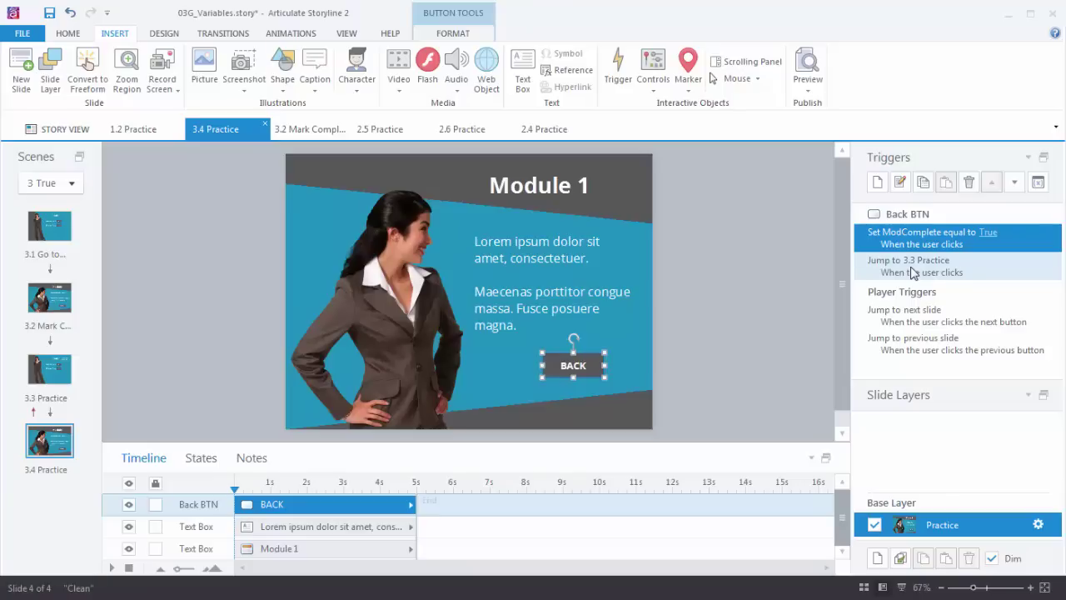
{"action": "left_click", "coordinate": [807, 79]}
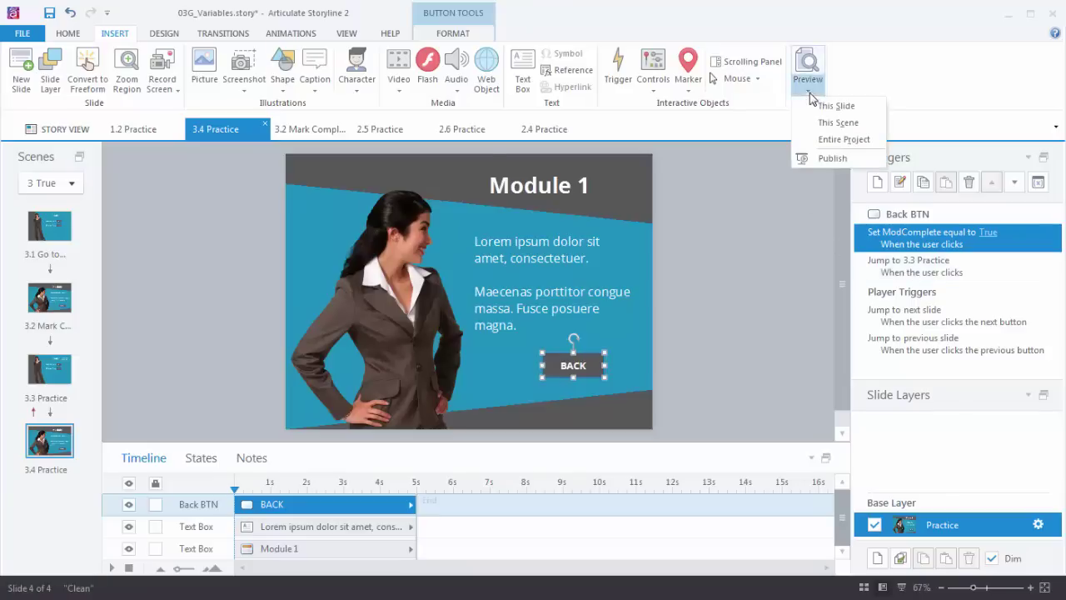
Step: Preview the scene, visit Module One and return; ModComplete reads true but no checkmark appears
{"action": "left_click", "coordinate": [837, 122]}
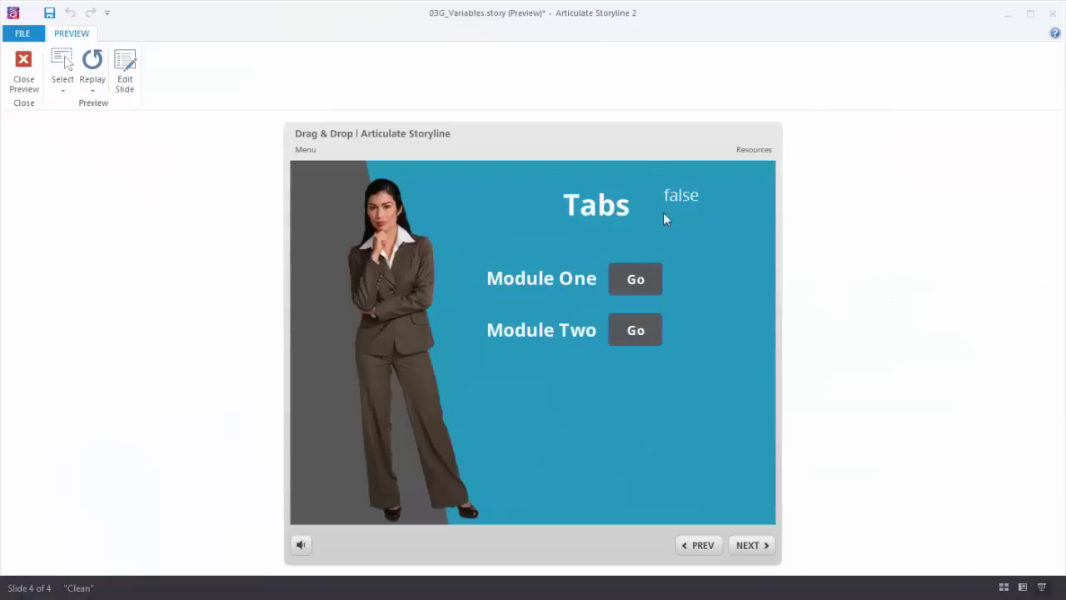
{"action": "left_click", "coordinate": [648, 289]}
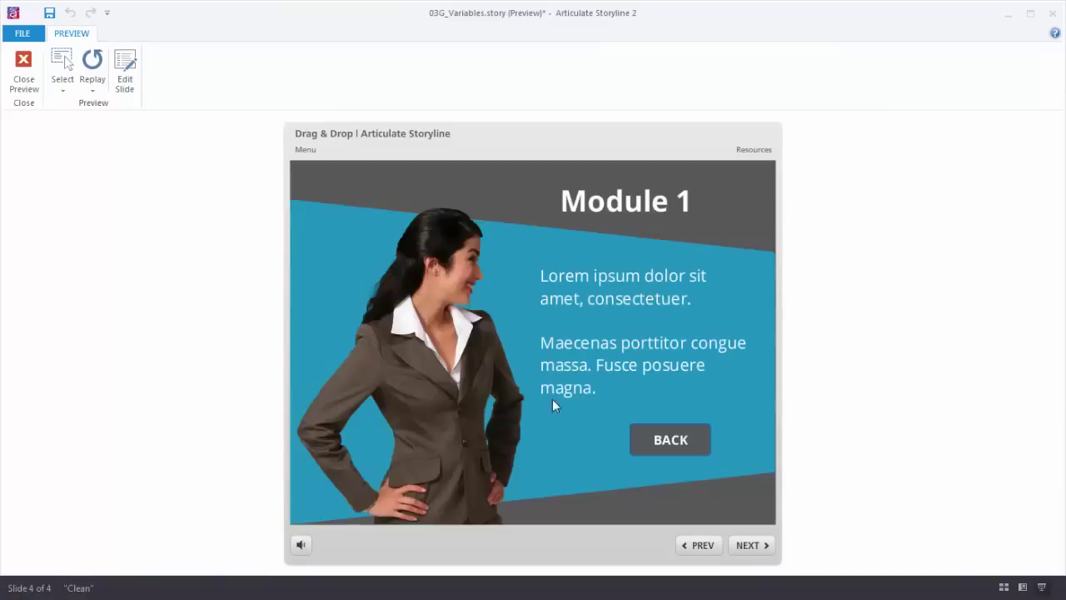
{"action": "left_click", "coordinate": [678, 448]}
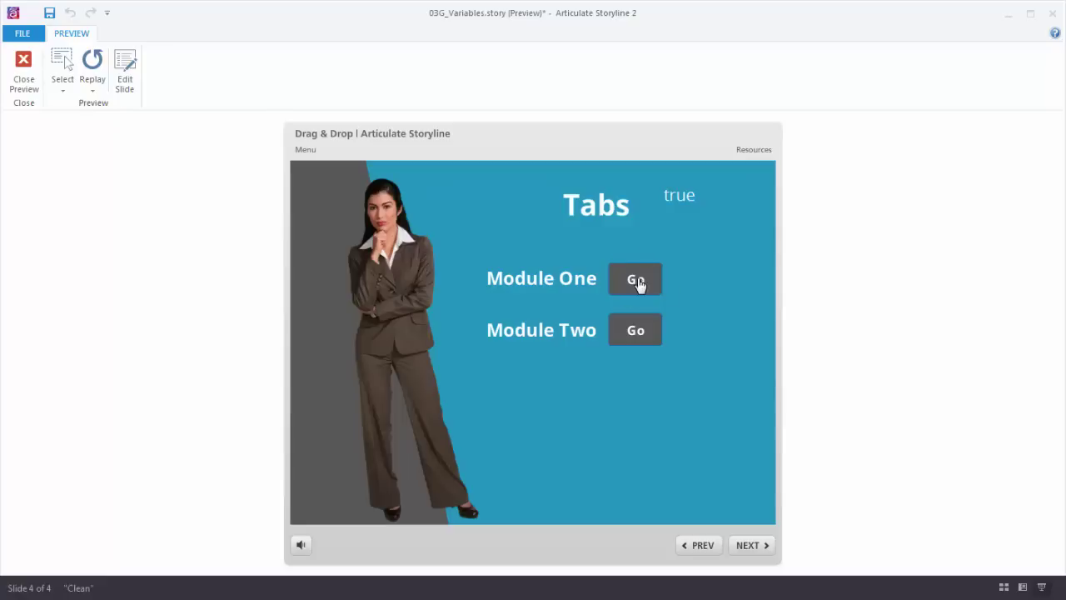
{"action": "left_click", "coordinate": [23, 65]}
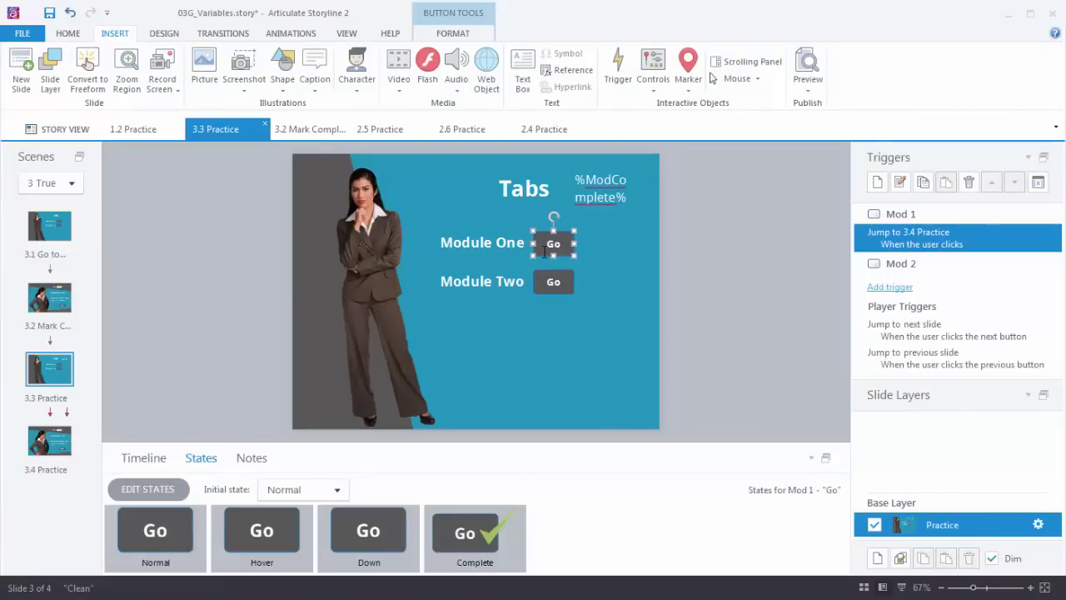
Step: Create a trigger changing Mod 1 to its Complete state when ModComplete changes
{"action": "left_click", "coordinate": [448, 572]}
{"action": "left_click", "coordinate": [879, 182]}
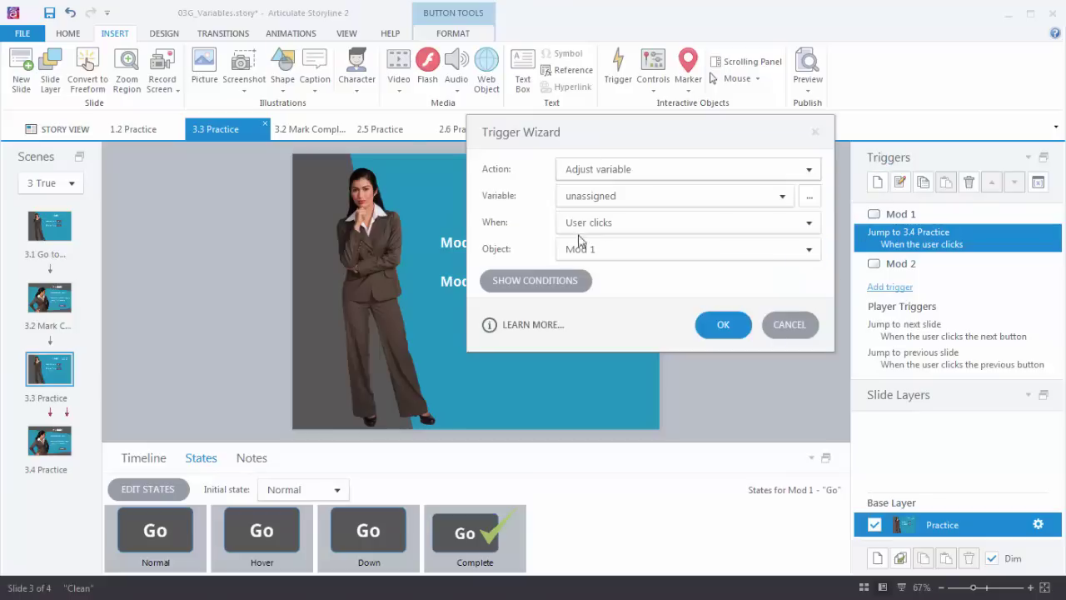
{"action": "left_click", "coordinate": [576, 176]}
{"action": "left_click", "coordinate": [601, 208]}
{"action": "left_click", "coordinate": [600, 196]}
{"action": "left_click", "coordinate": [597, 255]}
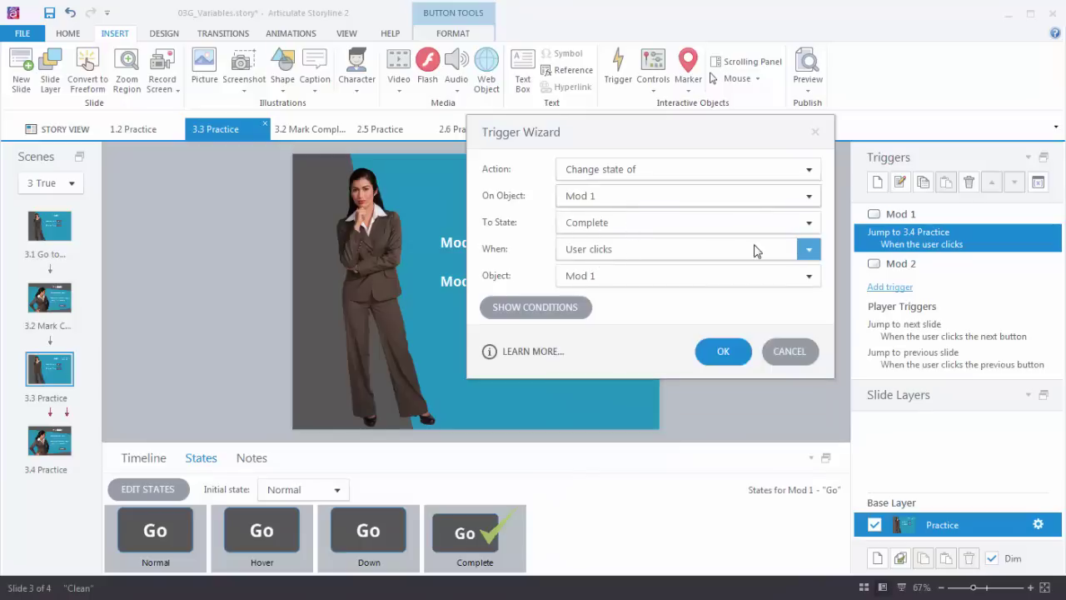
{"action": "left_click", "coordinate": [807, 249]}
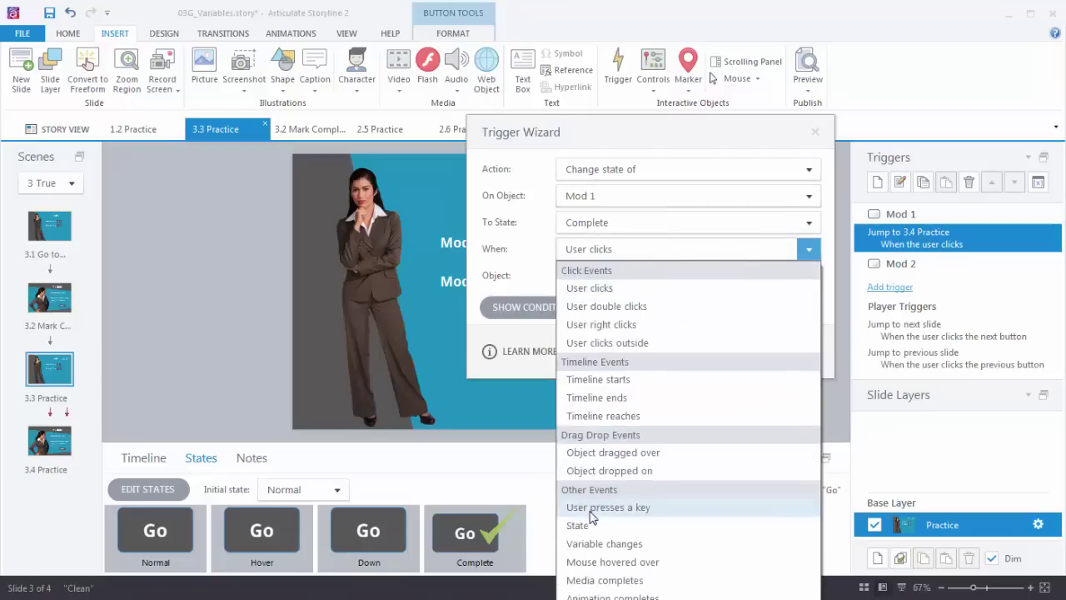
{"action": "left_click", "coordinate": [587, 544]}
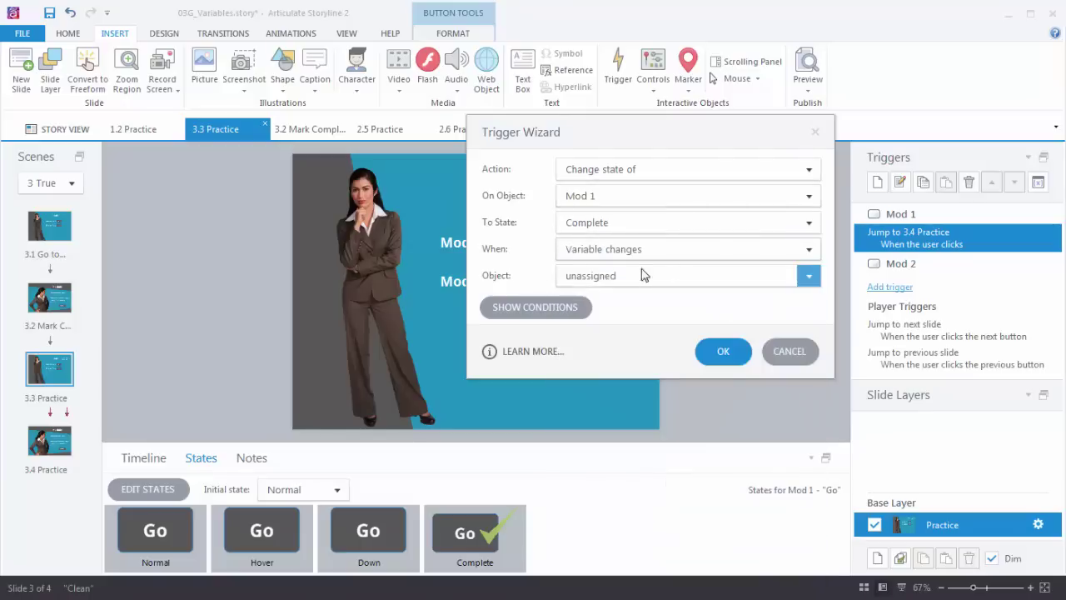
{"action": "left_click", "coordinate": [808, 275]}
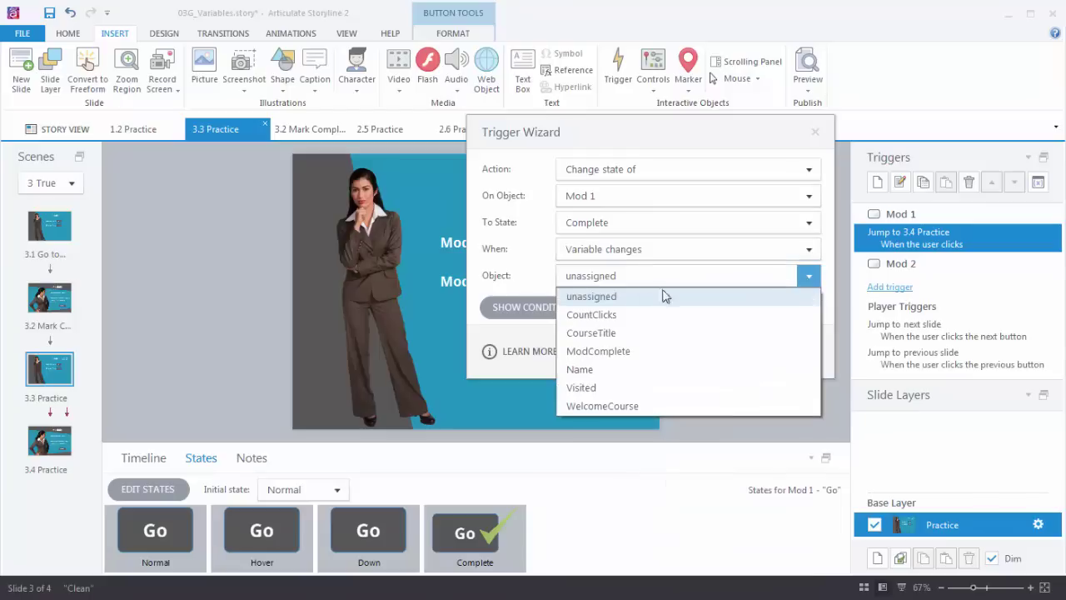
{"action": "left_click", "coordinate": [596, 351]}
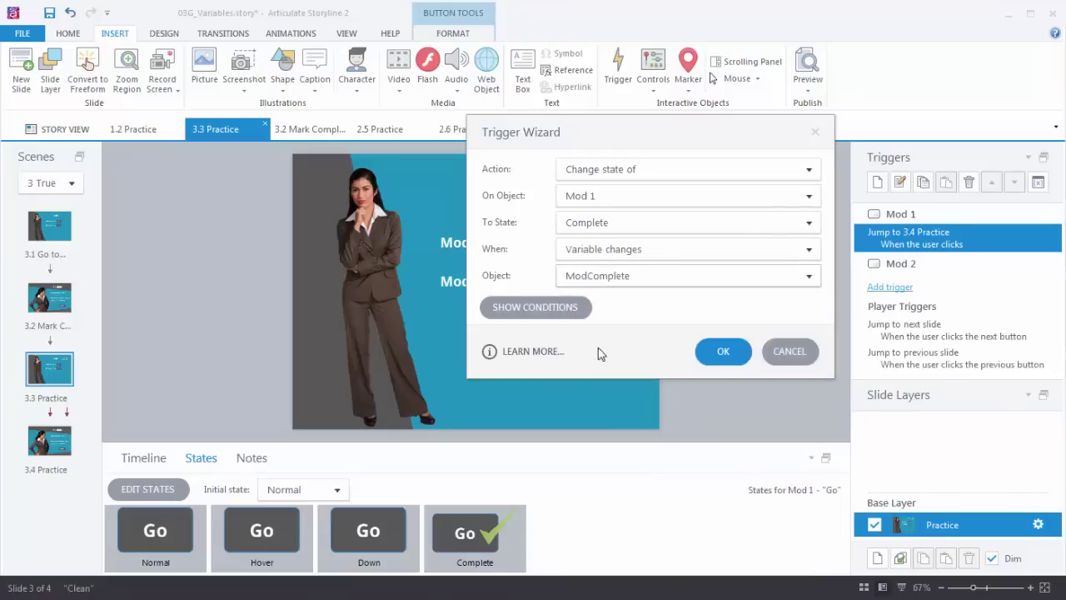
Step: Add the condition ModComplete Equal to True and save the trigger
{"action": "left_click", "coordinate": [519, 308]}
{"action": "left_click", "coordinate": [755, 414]}
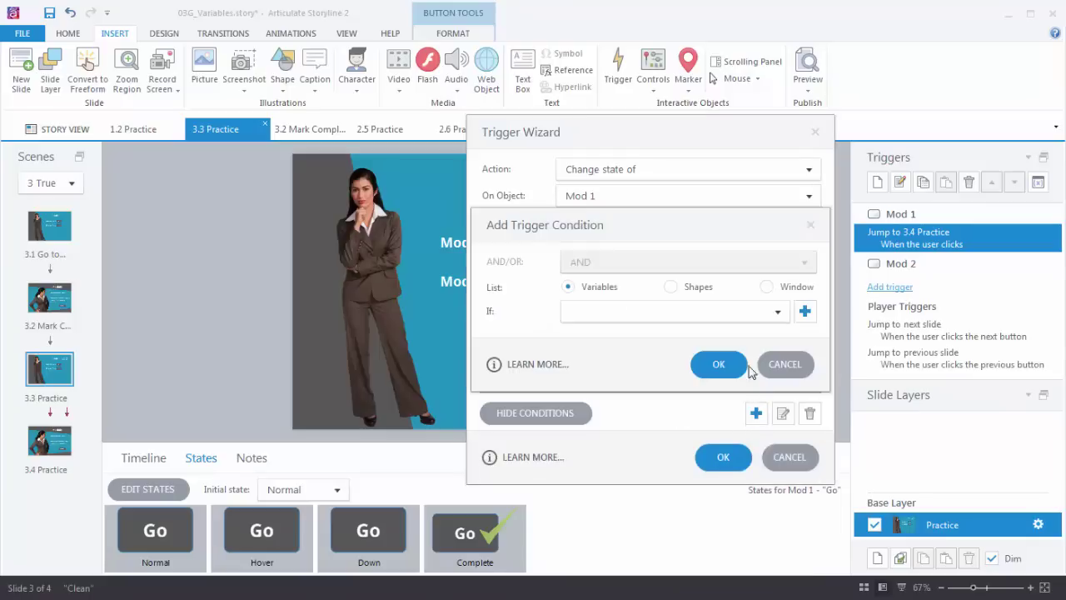
{"action": "left_click", "coordinate": [777, 311]}
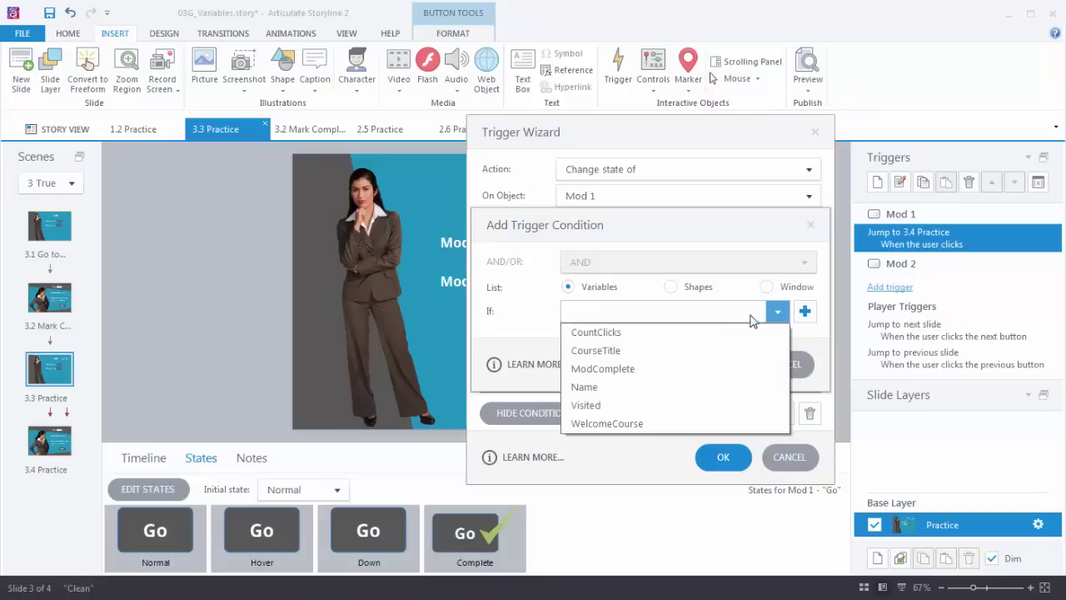
{"action": "left_click", "coordinate": [606, 370]}
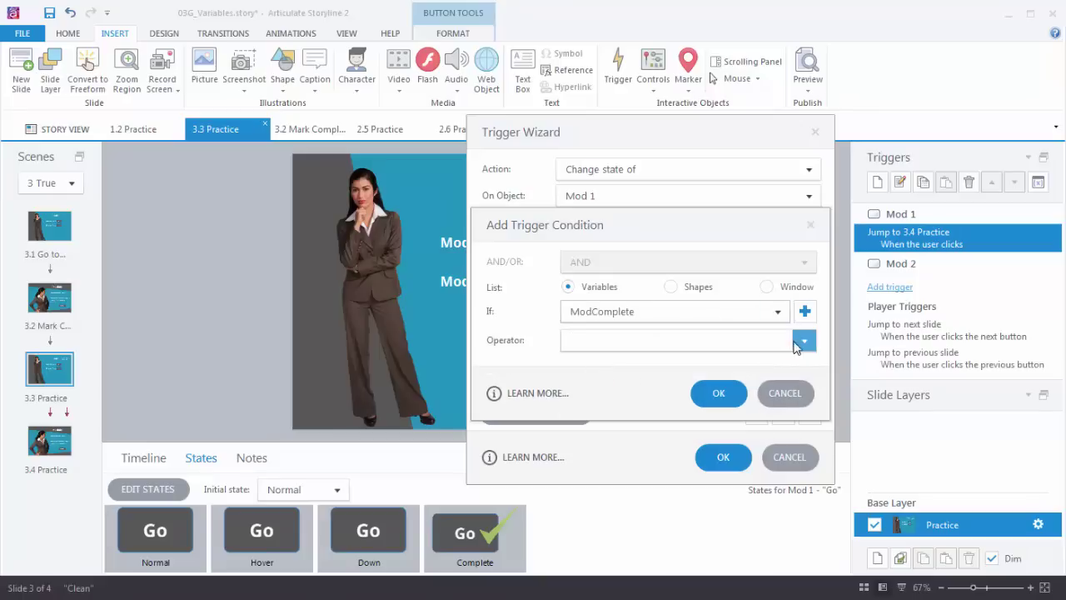
{"action": "left_click", "coordinate": [803, 340]}
{"action": "left_click", "coordinate": [616, 361]}
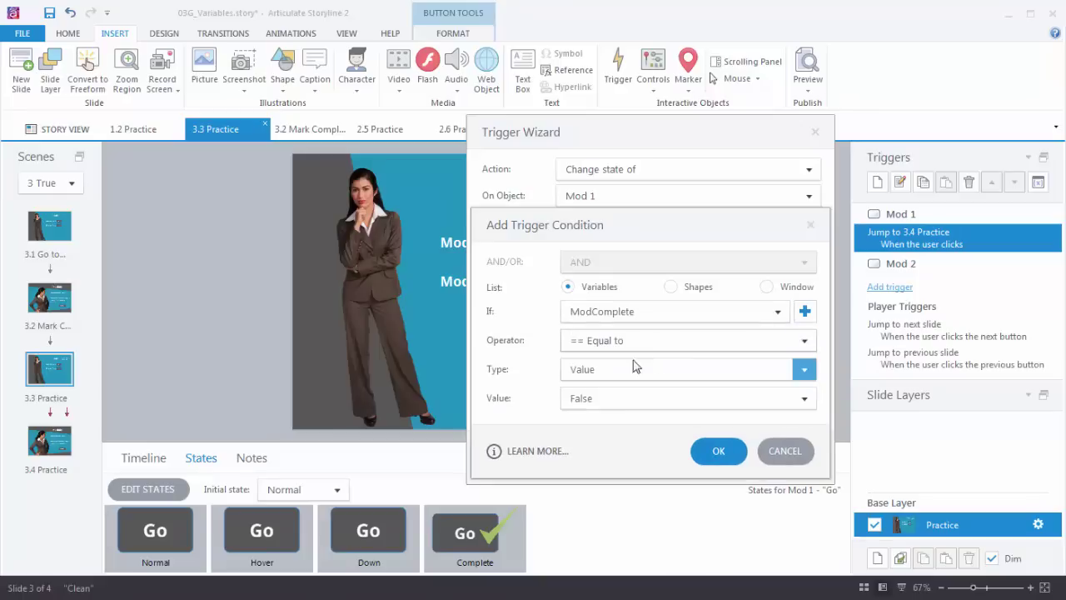
{"action": "left_click", "coordinate": [804, 399]}
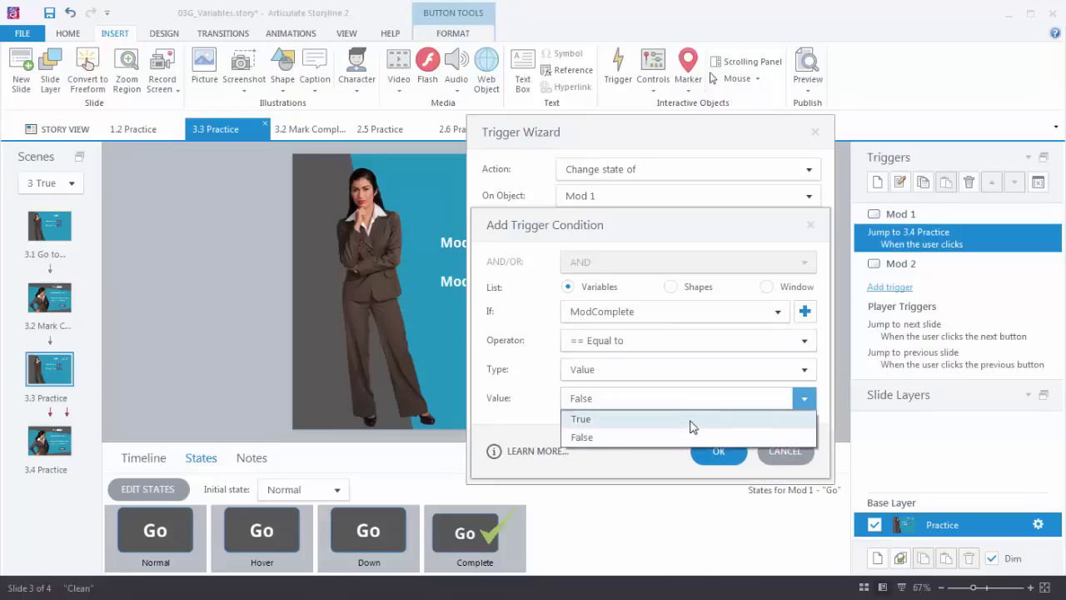
{"action": "left_click", "coordinate": [692, 421]}
{"action": "left_click", "coordinate": [719, 451]}
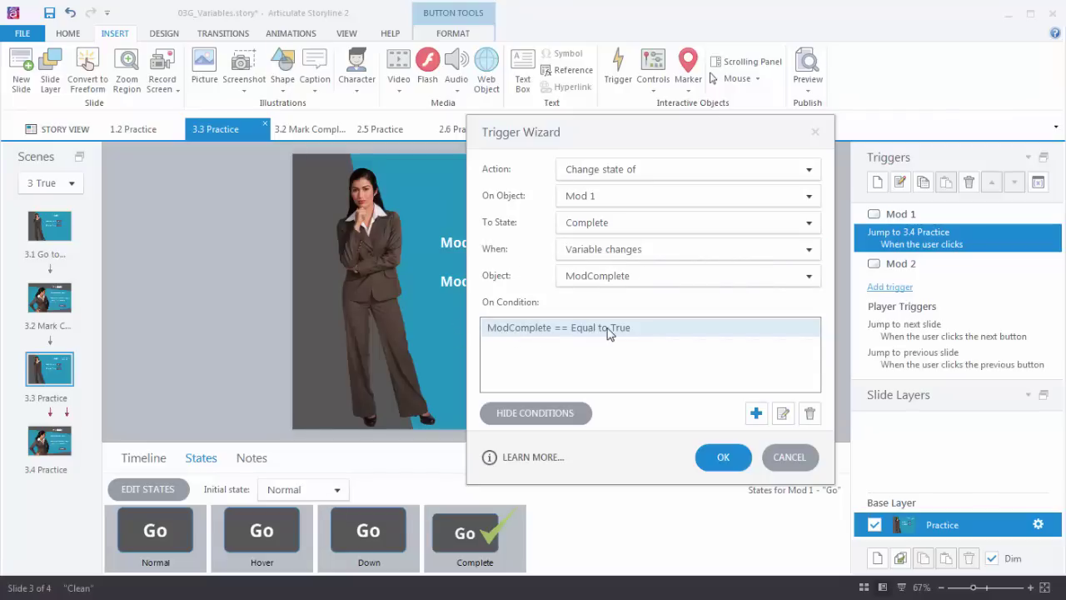
{"action": "left_click", "coordinate": [723, 458]}
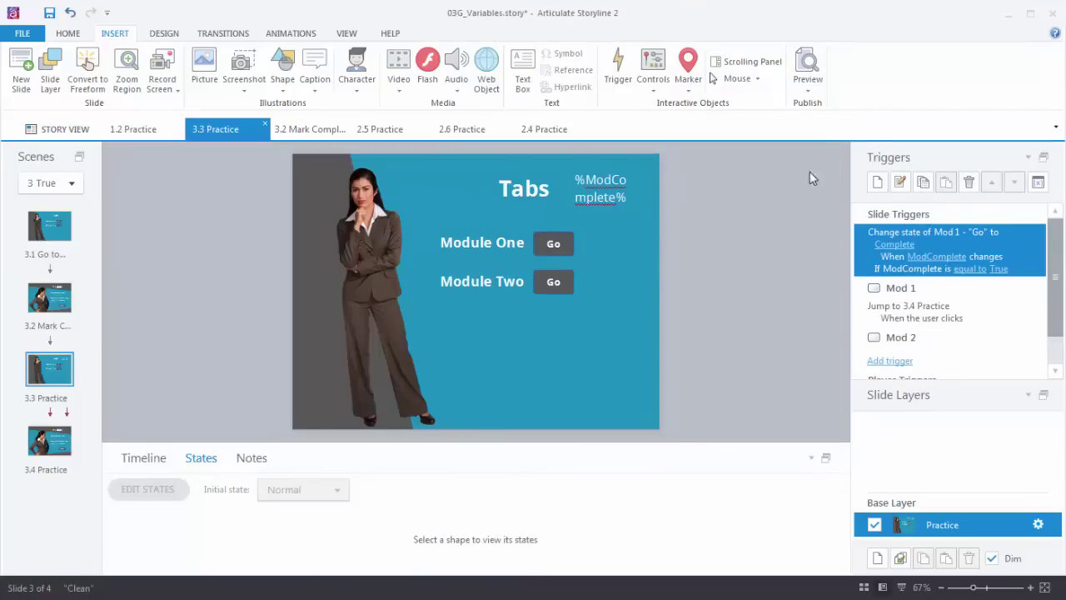
{"action": "left_click", "coordinate": [807, 84]}
{"action": "left_click", "coordinate": [843, 104]}
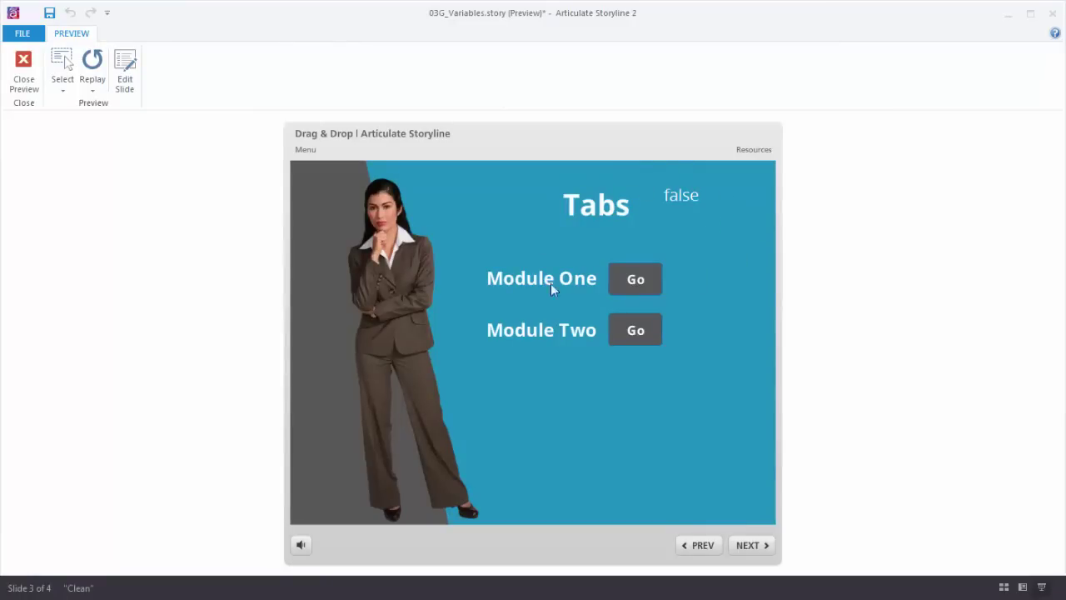
{"action": "left_click", "coordinate": [633, 281]}
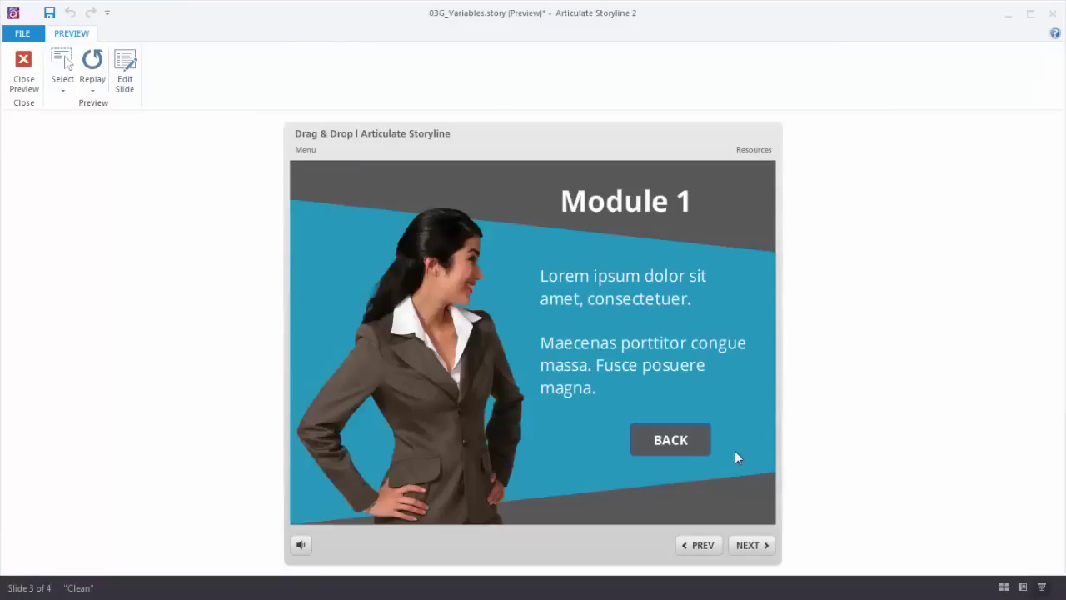
{"action": "left_click", "coordinate": [682, 443]}
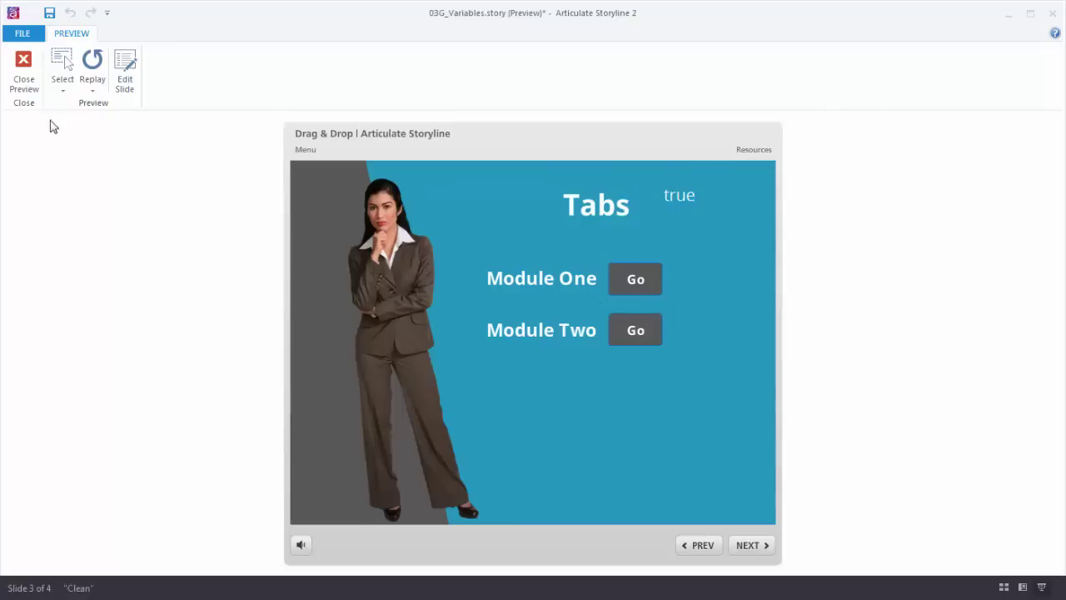
{"action": "left_click", "coordinate": [23, 71]}
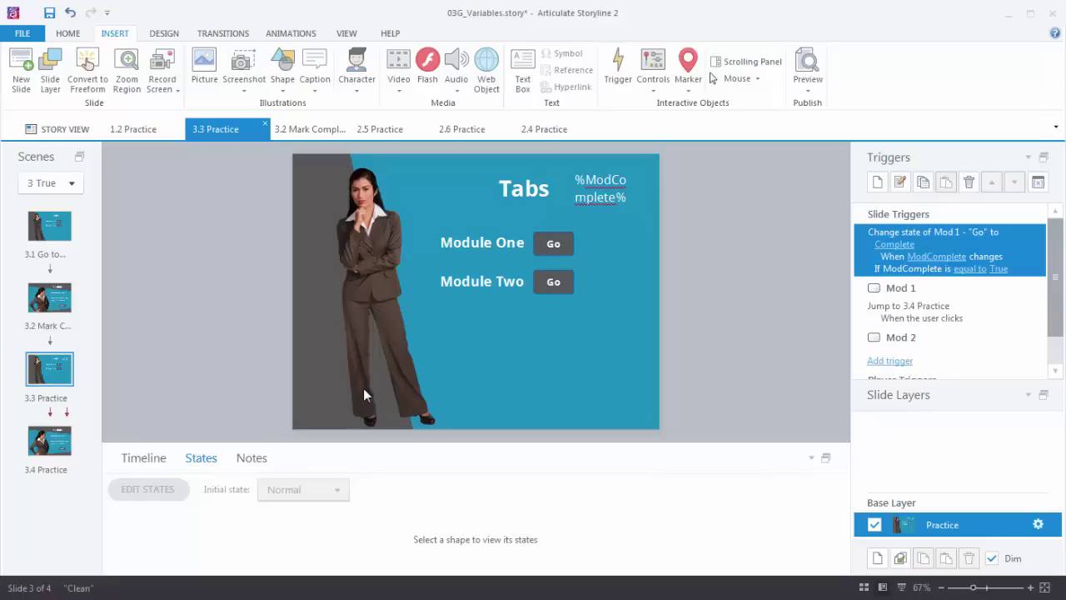
Step: Make the Mod 1 Complete-state trigger fire when the 3.3 Practice timeline starts
{"action": "double_click", "coordinate": [906, 237]}
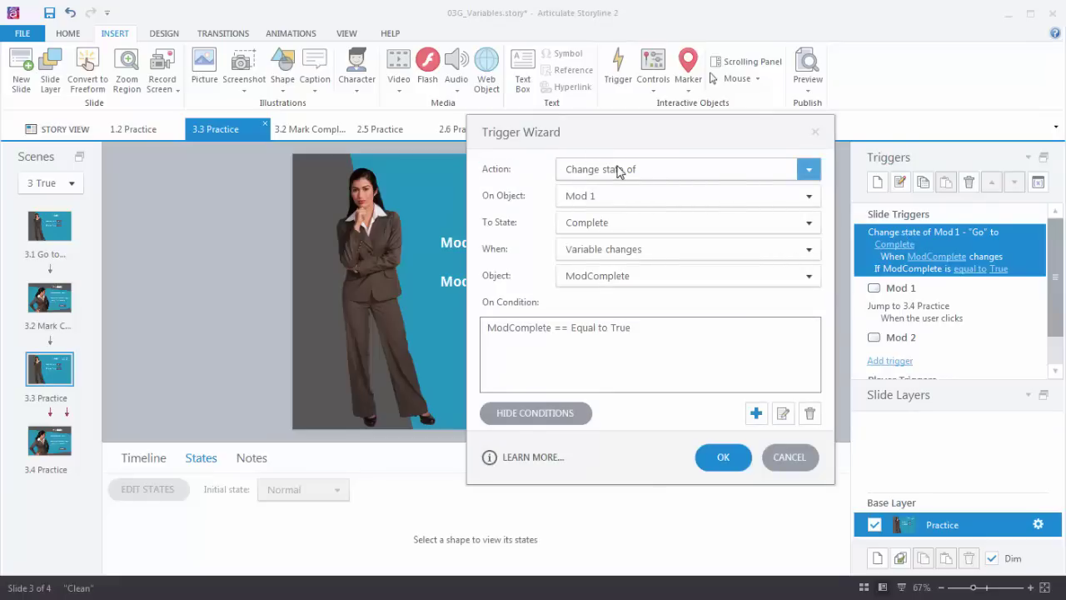
{"action": "left_click", "coordinate": [804, 249]}
{"action": "left_click", "coordinate": [598, 379]}
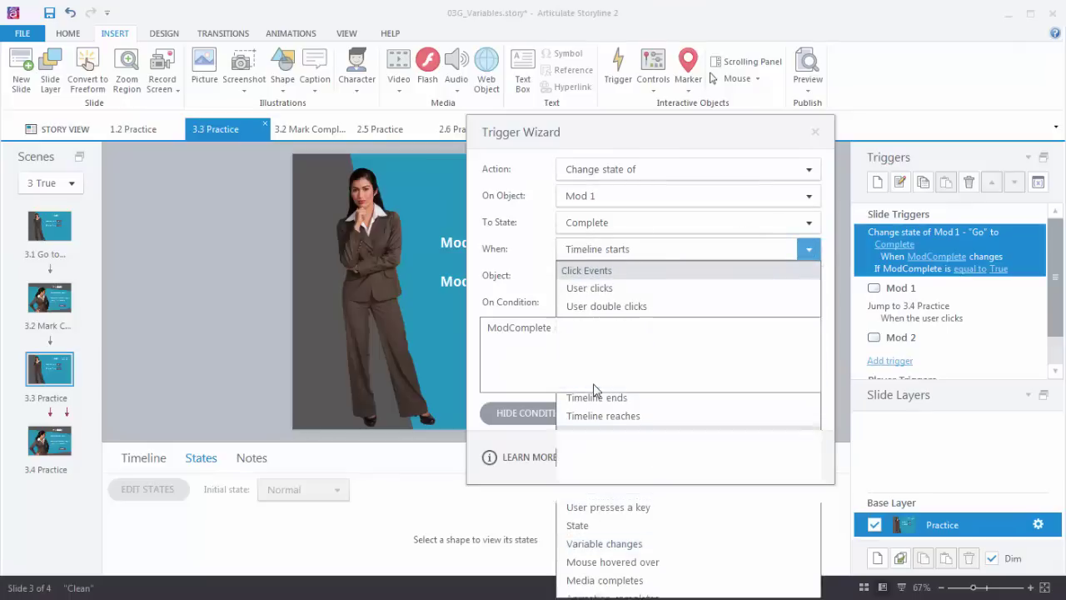
{"action": "left_click", "coordinate": [618, 277]}
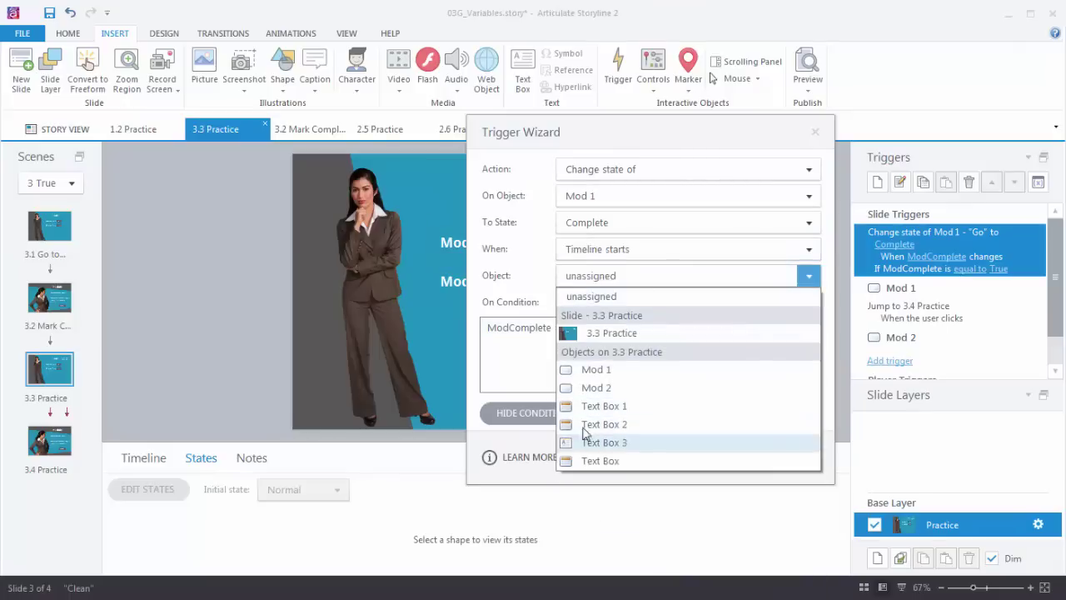
{"action": "left_click", "coordinate": [606, 333]}
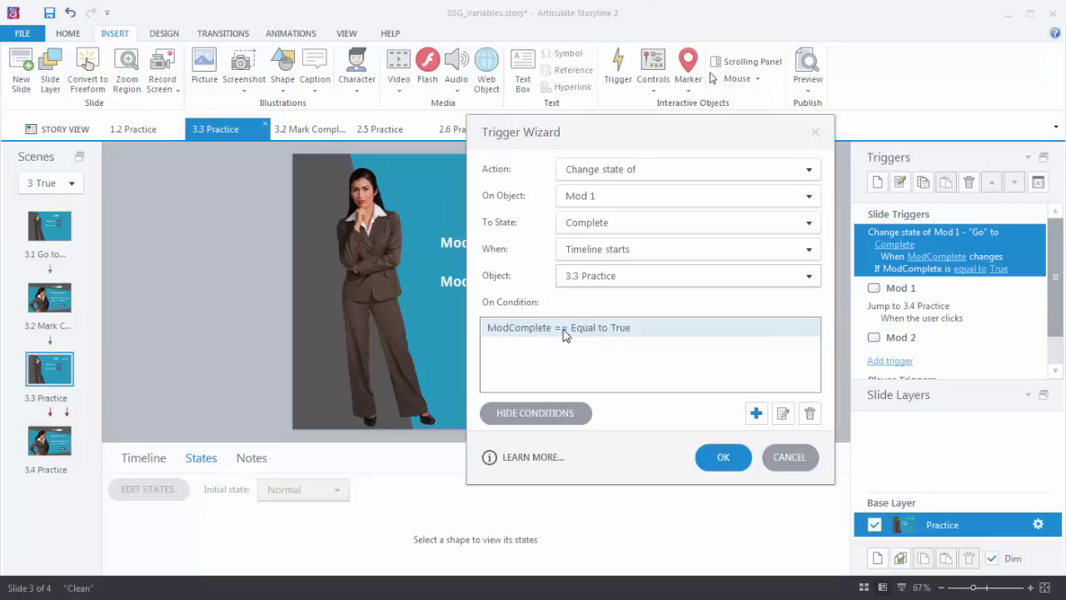
{"action": "left_click", "coordinate": [722, 457]}
{"action": "left_click", "coordinate": [809, 90]}
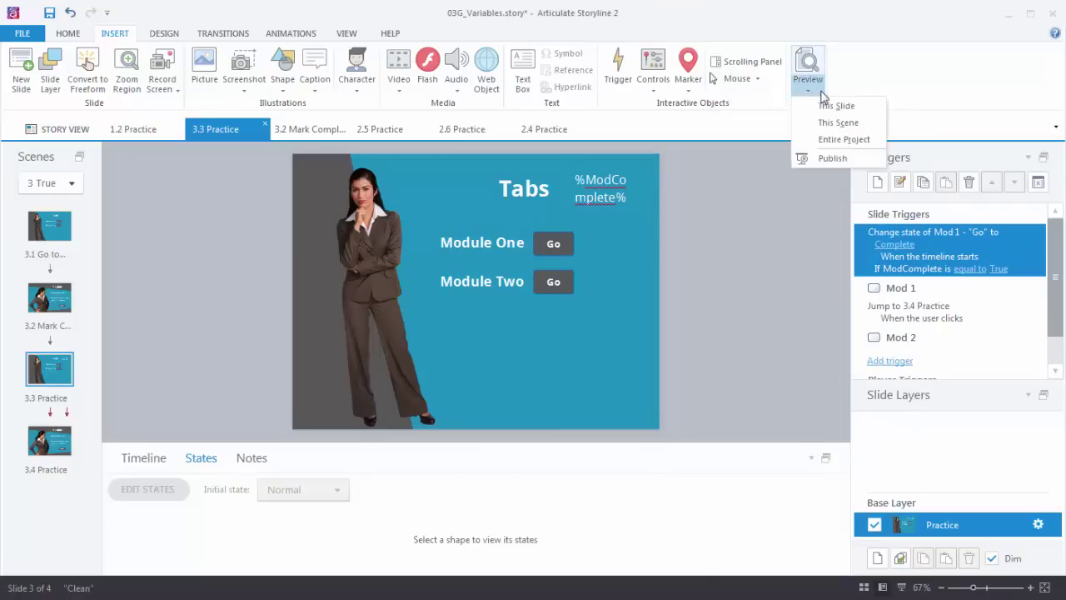
Step: Preview this scene, visit Module One and return to see Go's green checkmark
{"action": "left_click", "coordinate": [844, 124]}
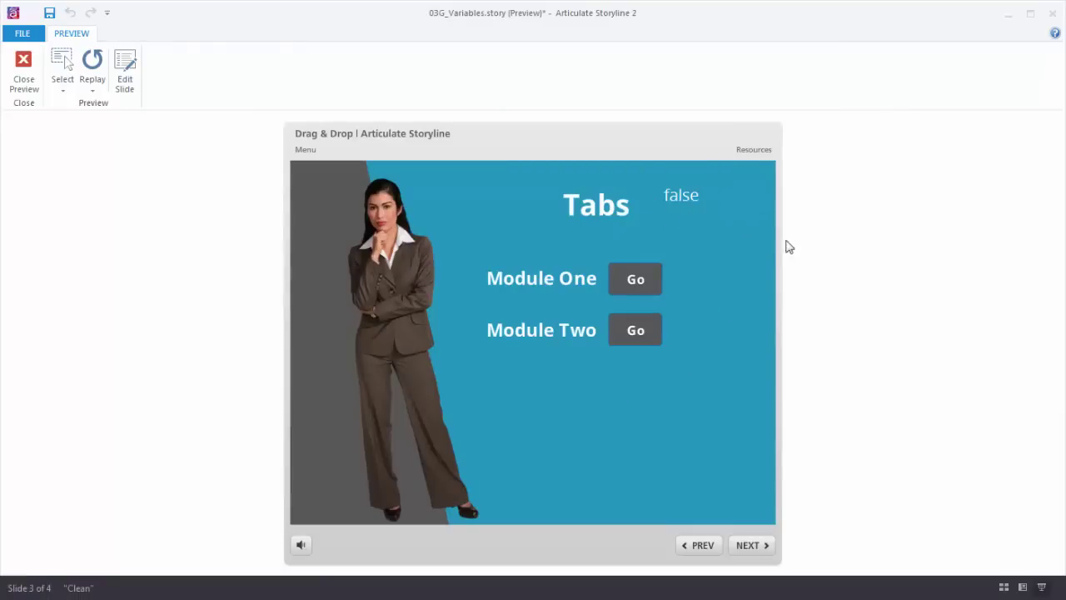
{"action": "left_click", "coordinate": [637, 283]}
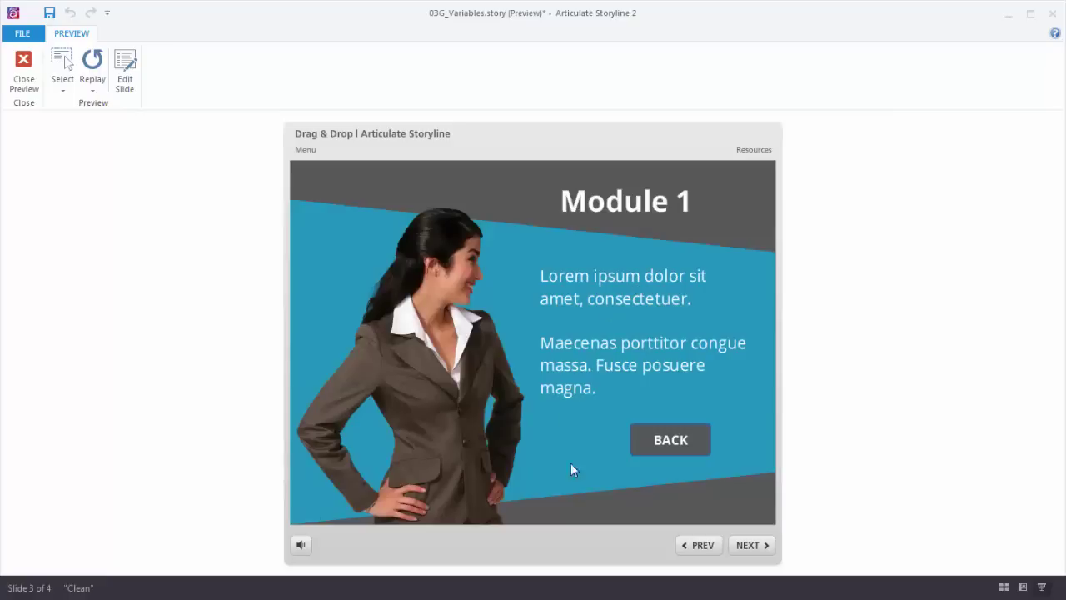
{"action": "left_click", "coordinate": [693, 444]}
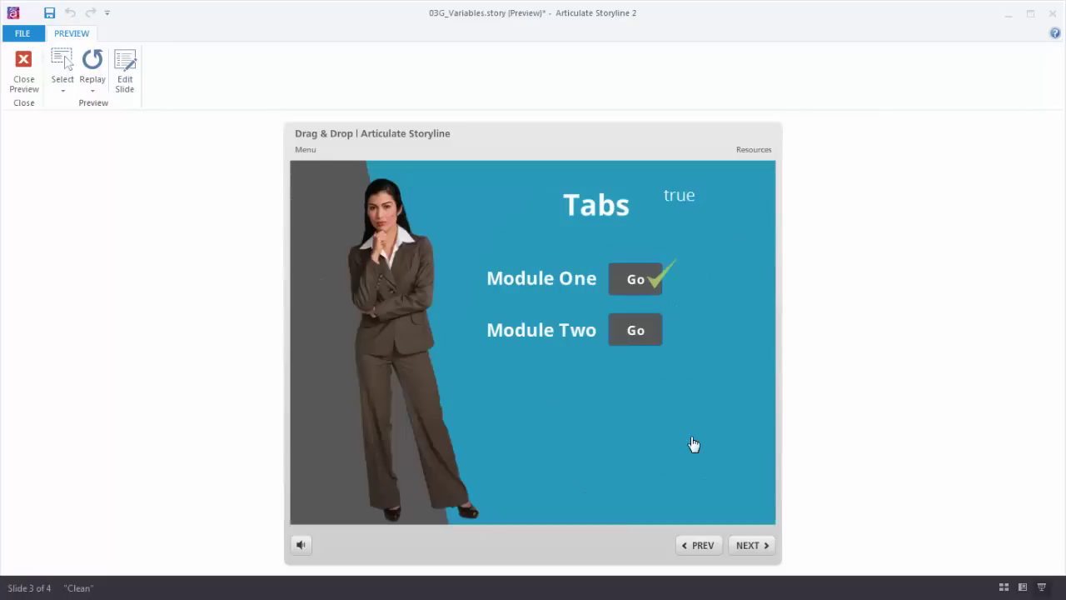